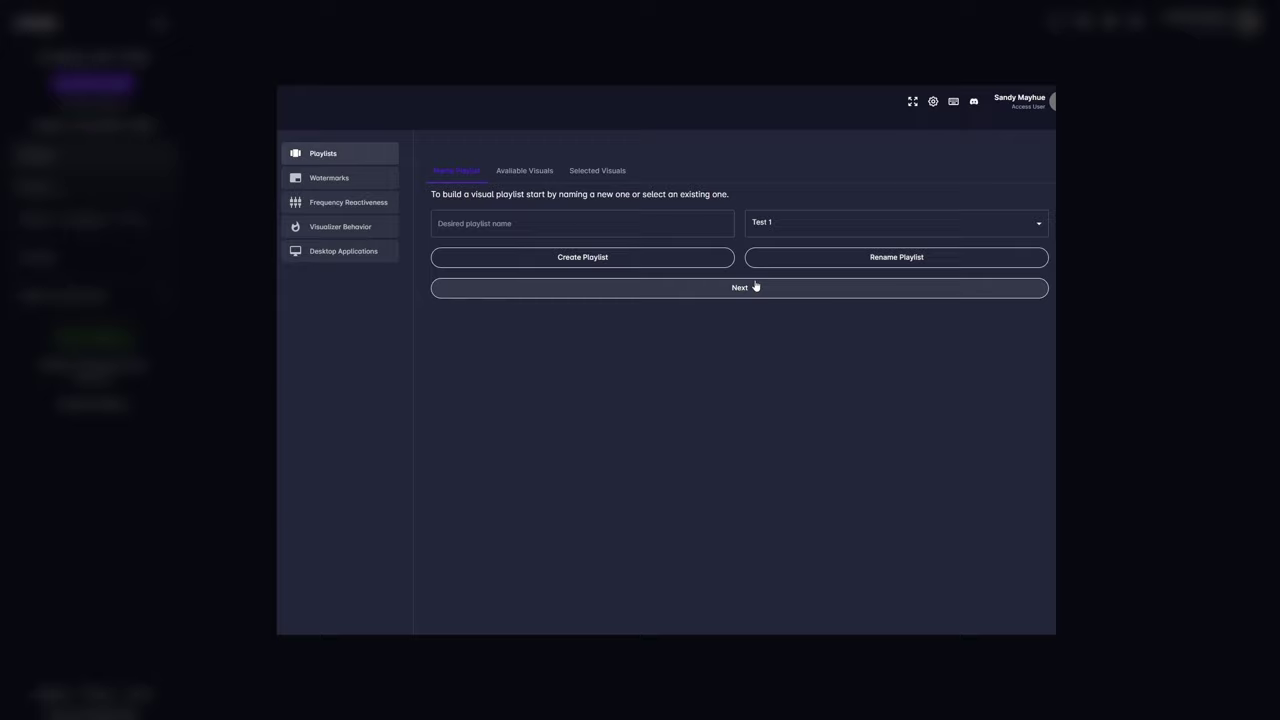
- Continue with the Test 1 playlist to browse its available visuals, and open its selected visuals
click(755, 287)
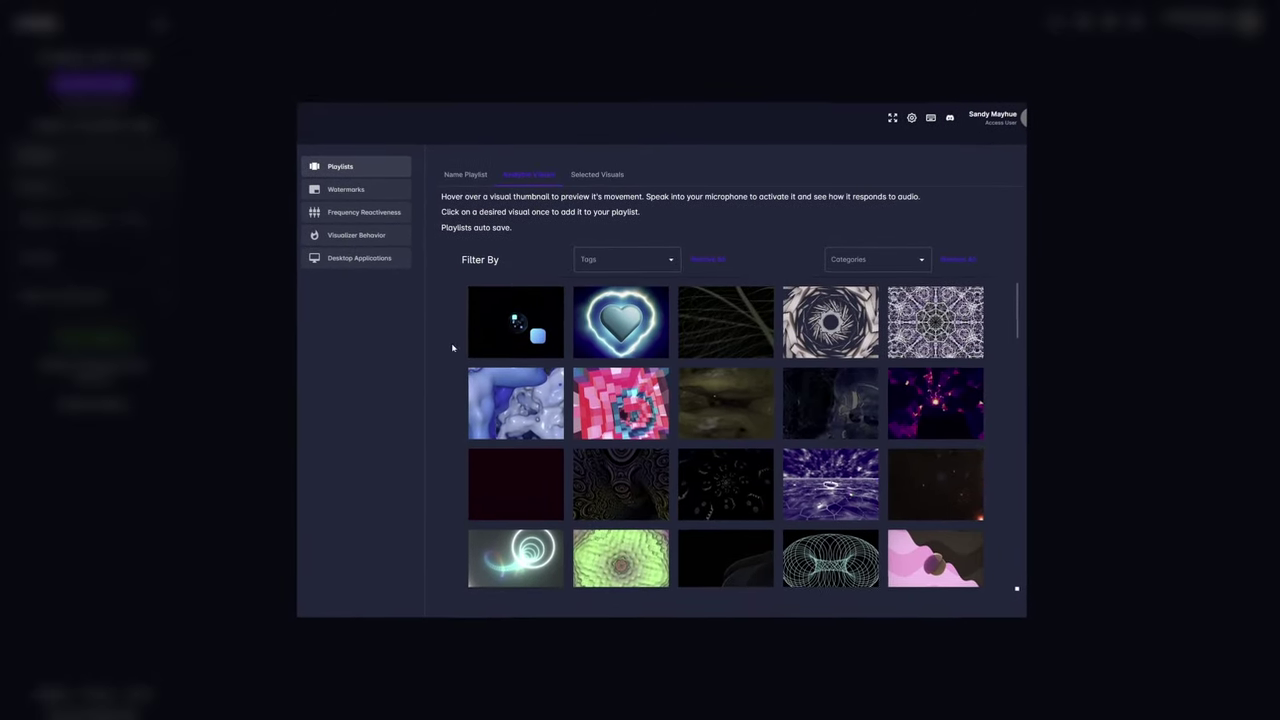
scroll(452, 347, down, 3)
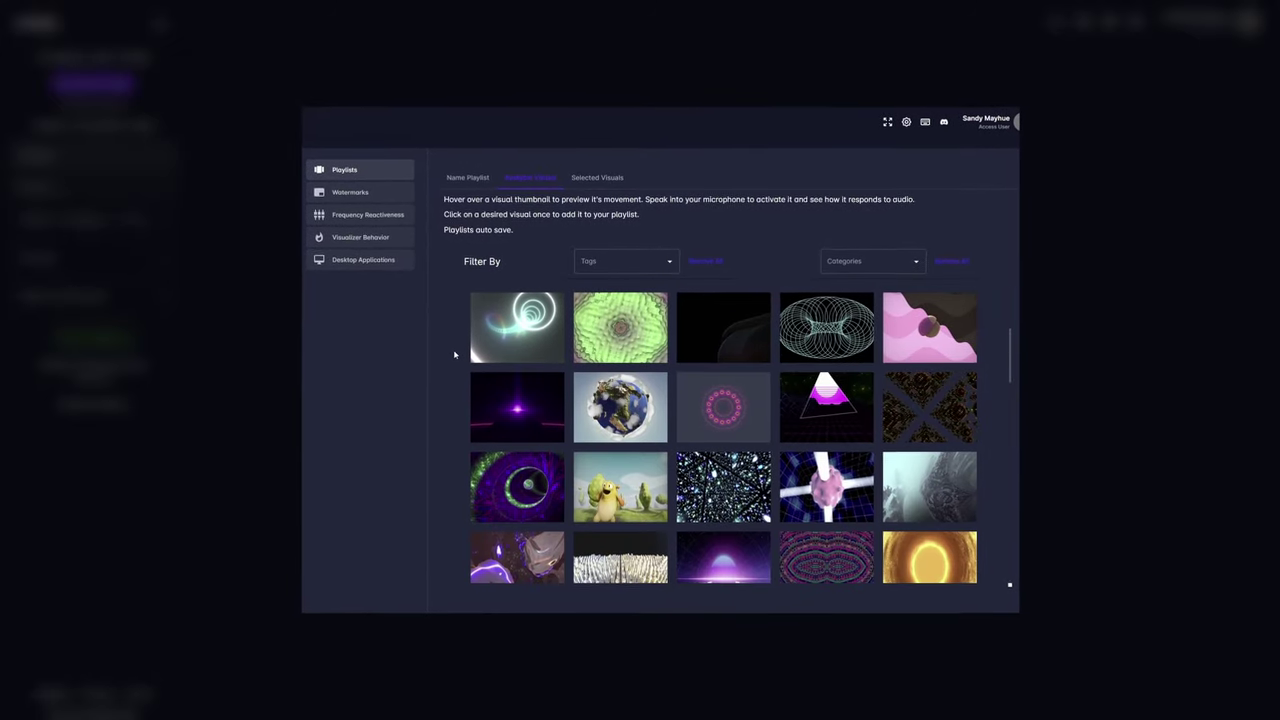
click(597, 187)
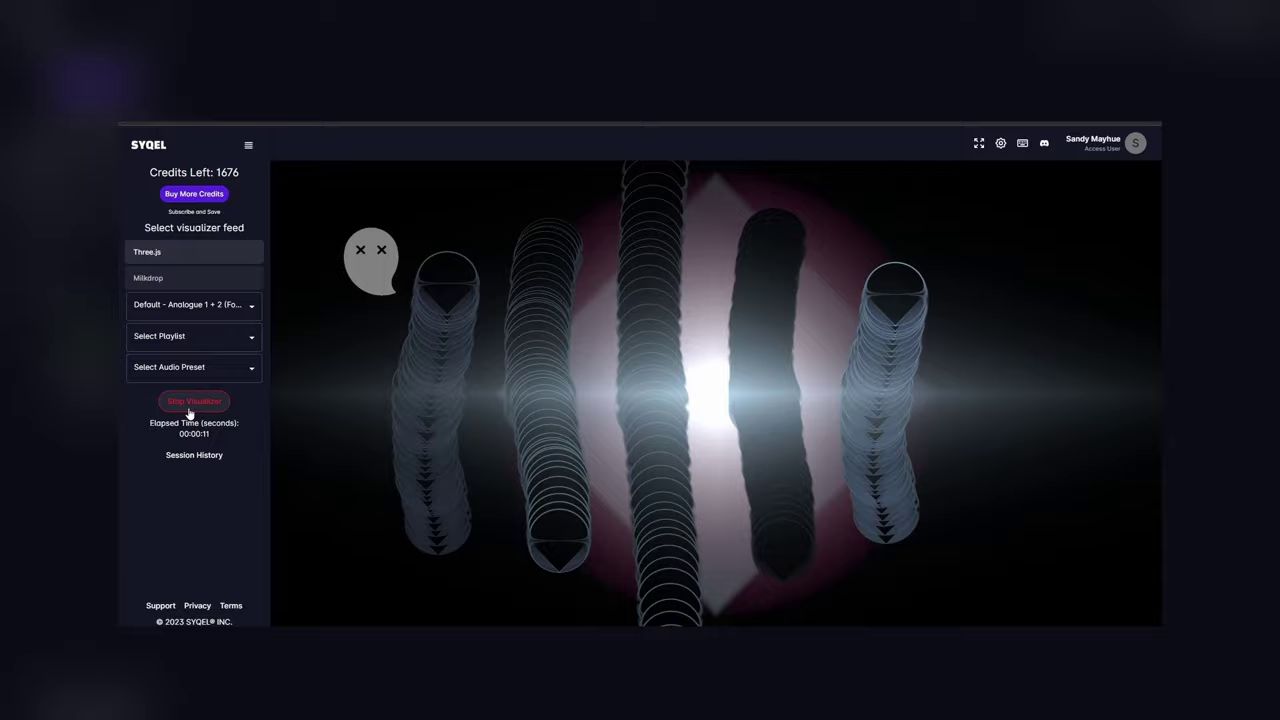
- Choose a playlist for the running Three.js visualizer
click(190, 336)
click(217, 585)
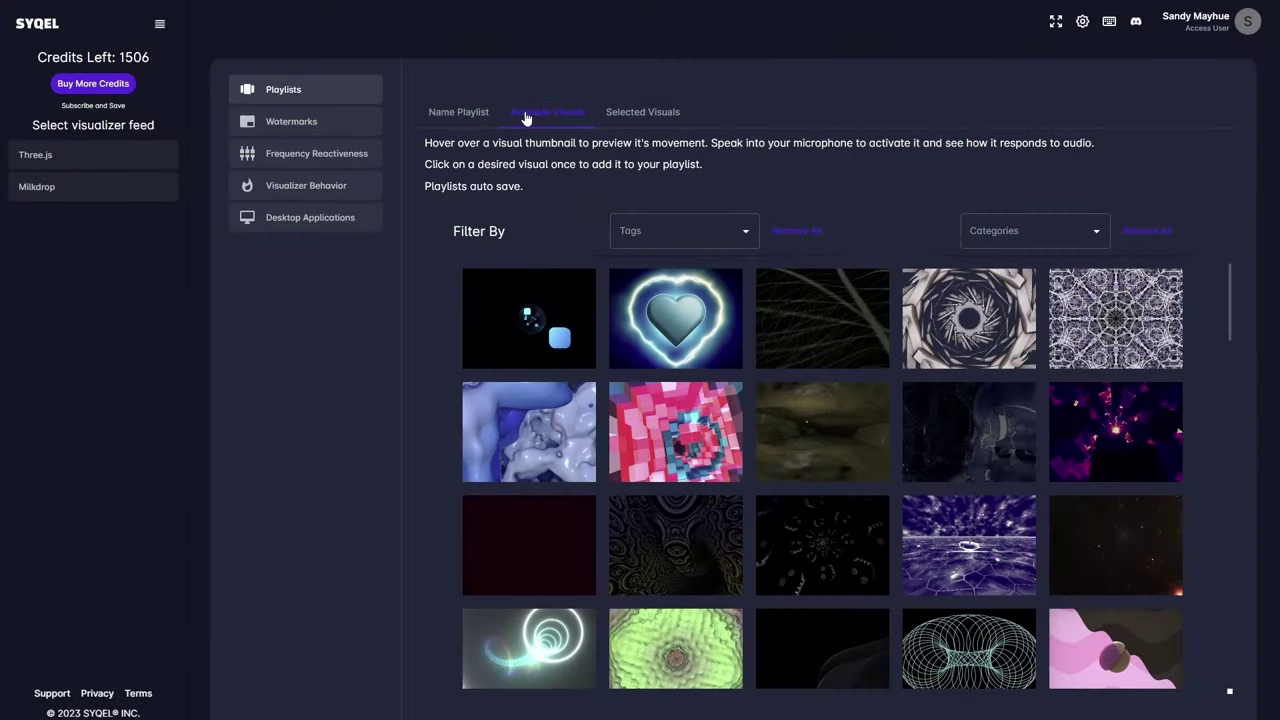
- Browse the thumbnails of the visuals available for the playlist
scroll(986, 571, down, 3)
scroll(980, 567, down, 4)
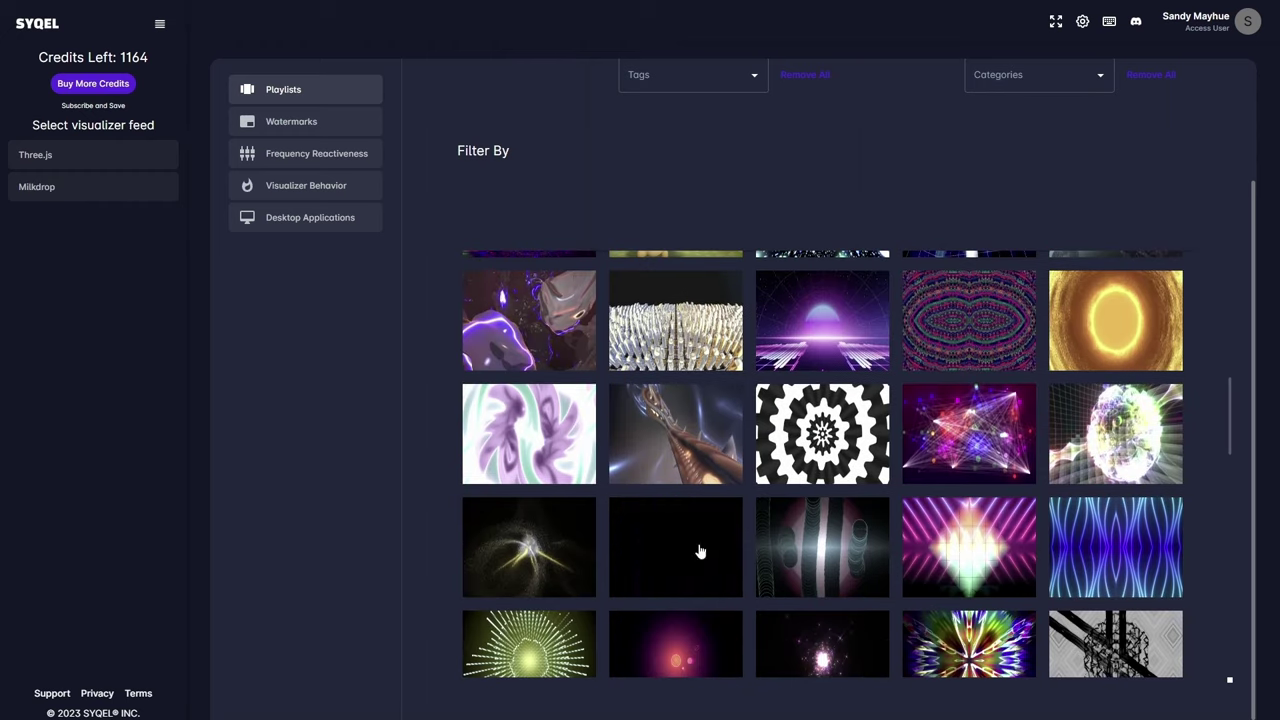
scroll(660, 540, down, 3)
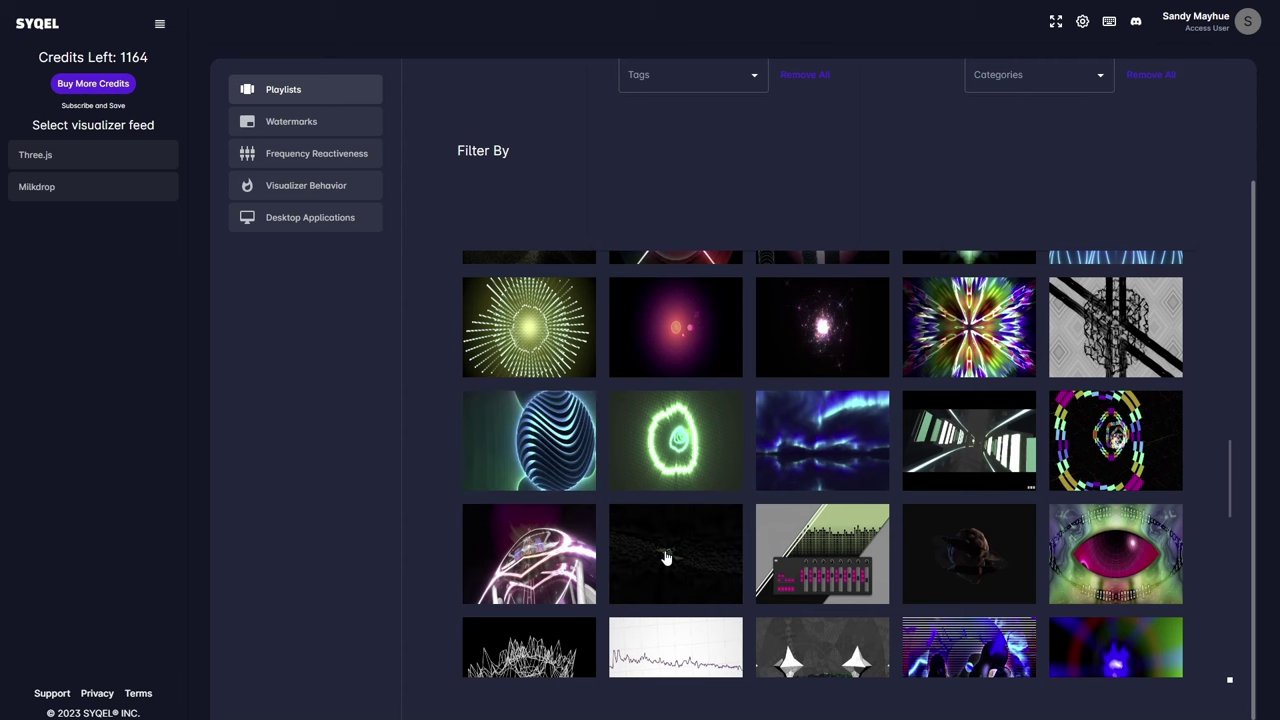
scroll(667, 557, up, 3)
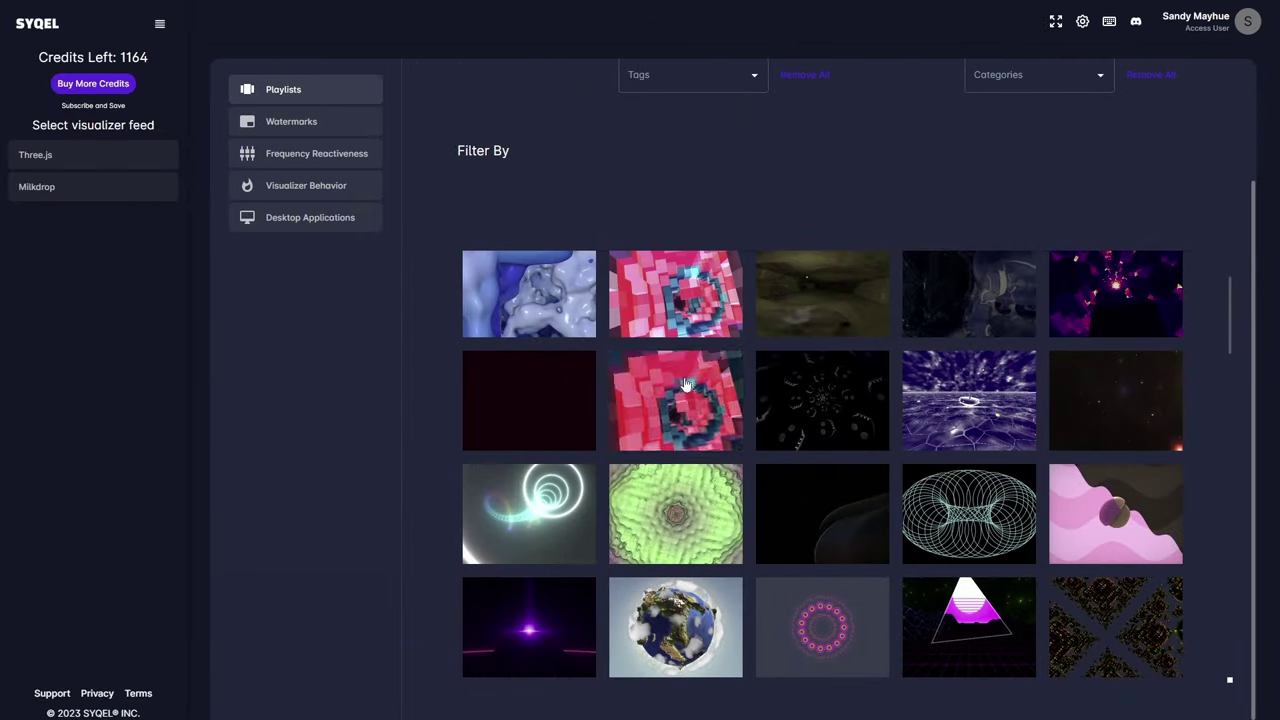
scroll(676, 529, down, 3)
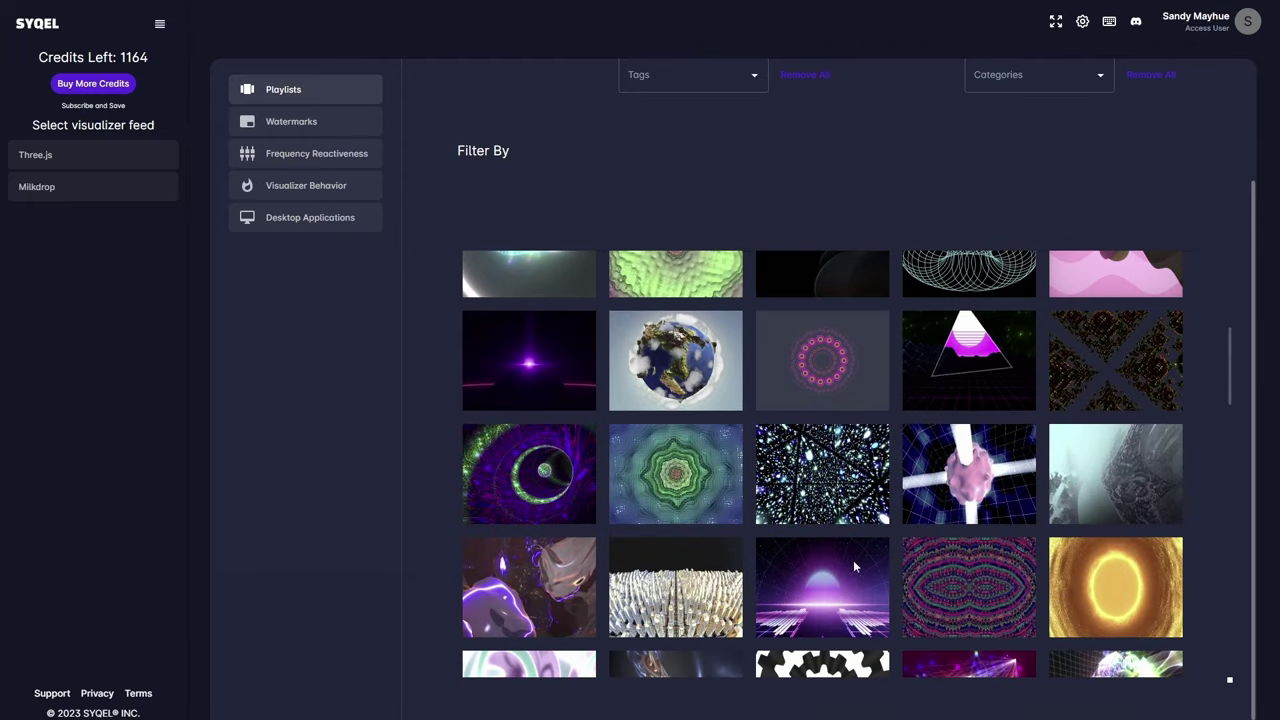
scroll(820, 598, down, 3)
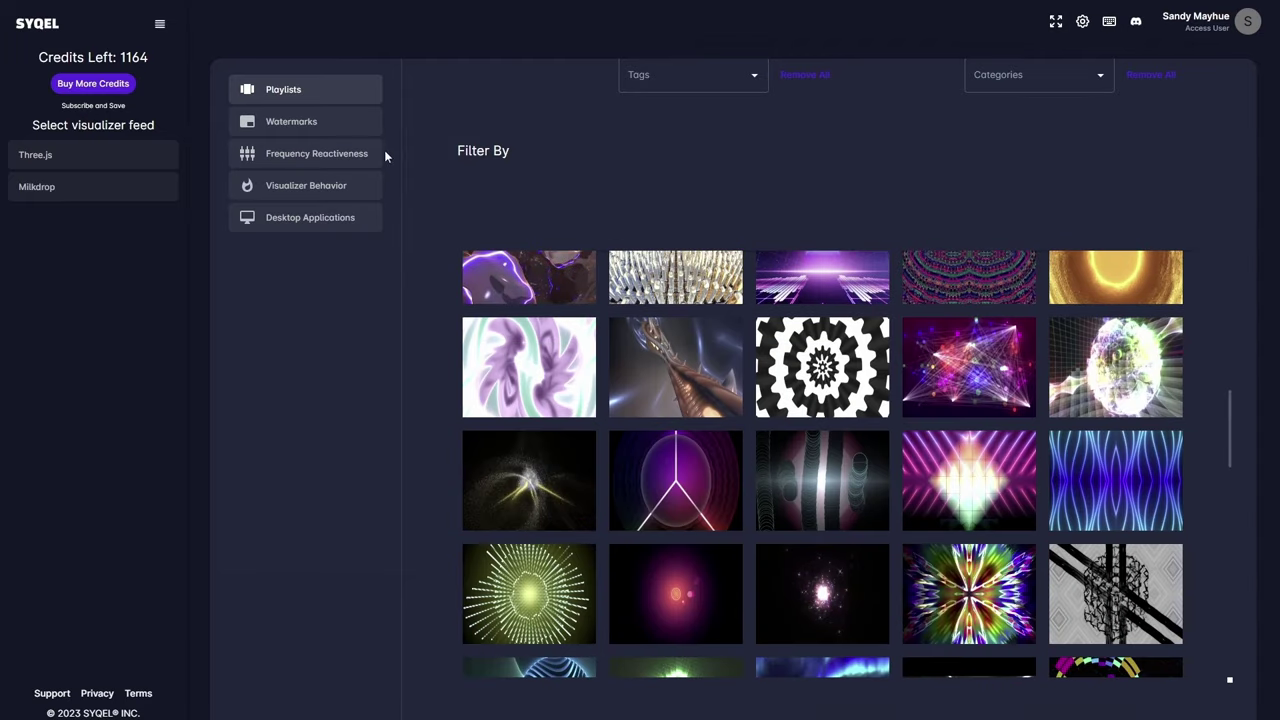
scroll(566, 177, up, 2)
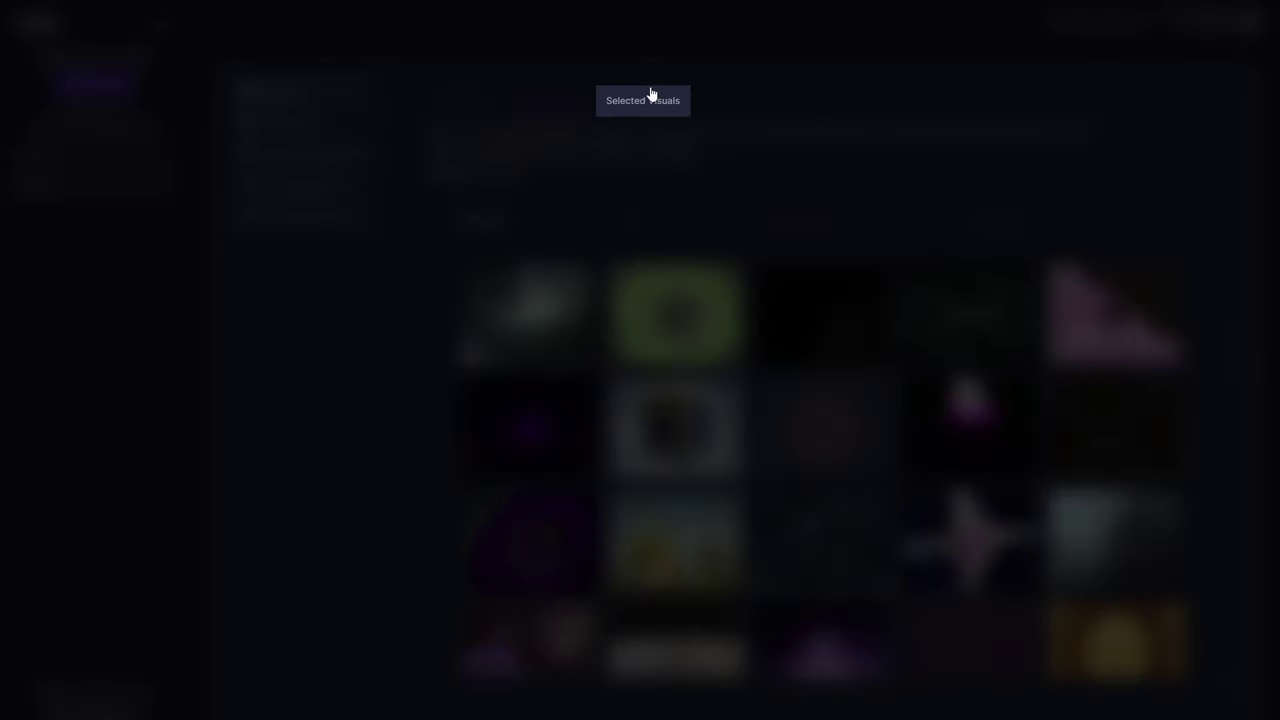
- Reorder the selected visuals, moving the white waveform to second place and the spiky ring to fourth, and remove the wireframe mesh visual
click(648, 98)
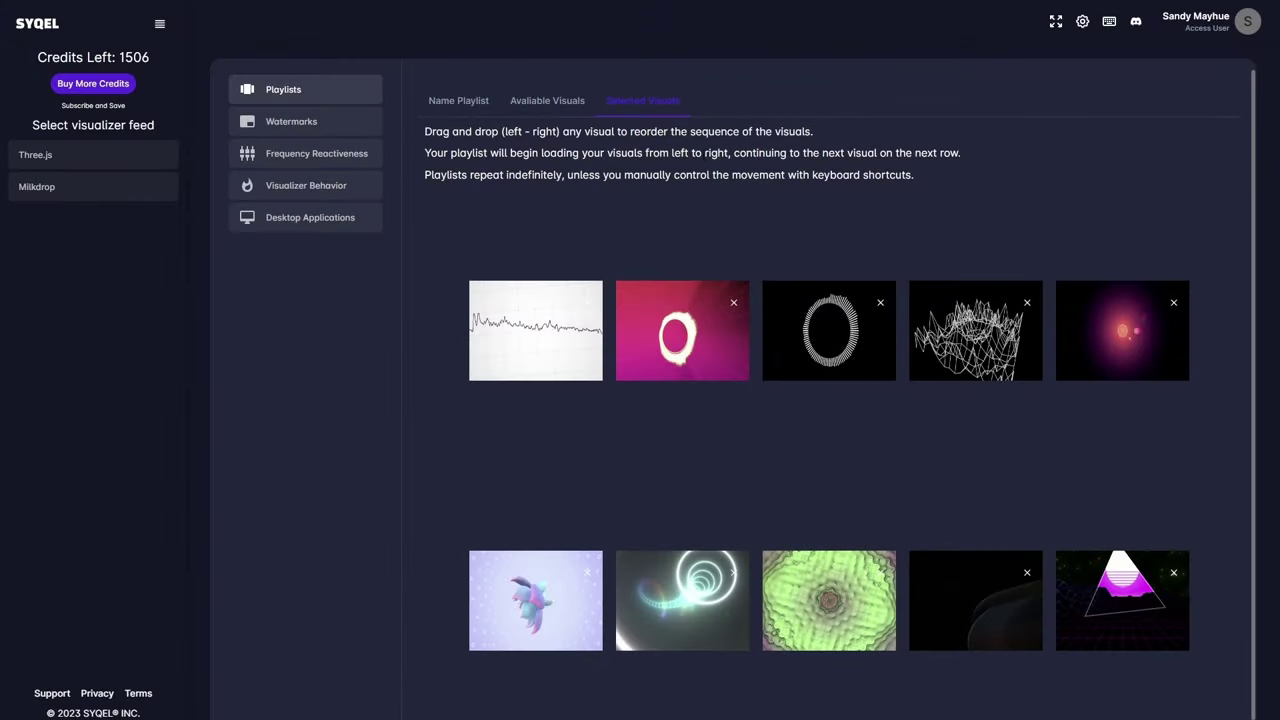
drag(549, 340, 685, 340)
drag(813, 334, 963, 341)
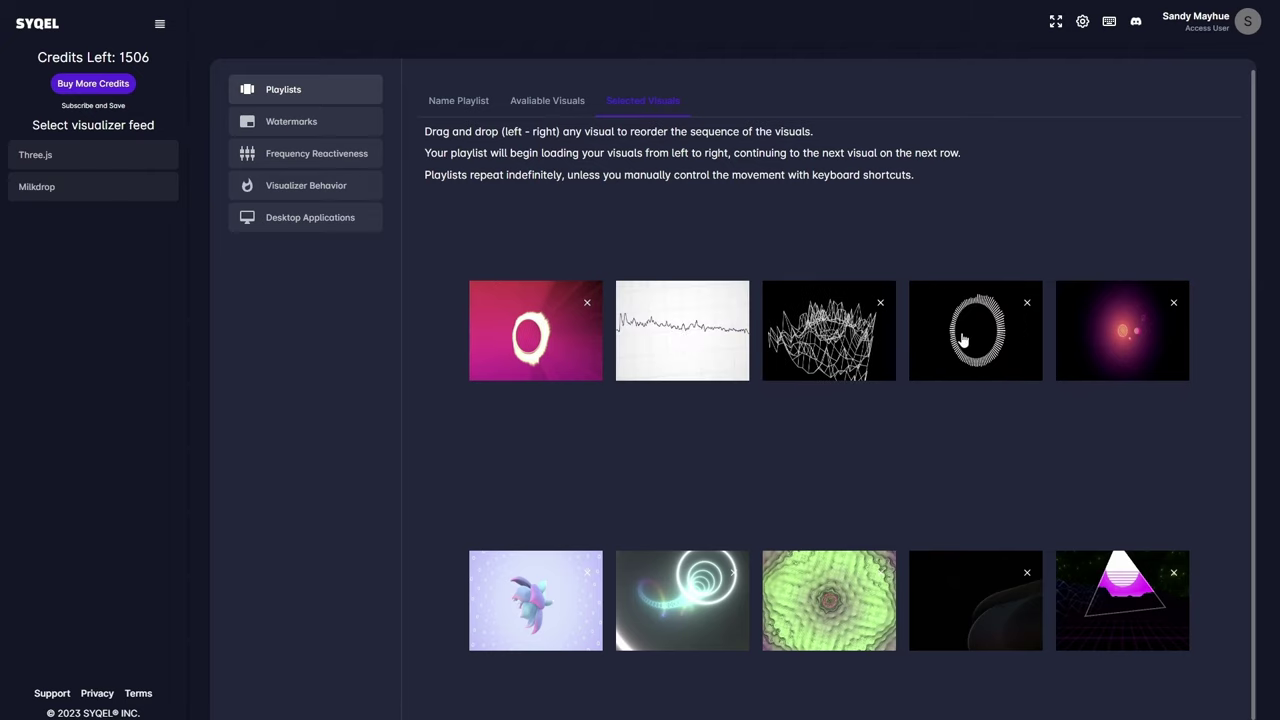
click(880, 305)
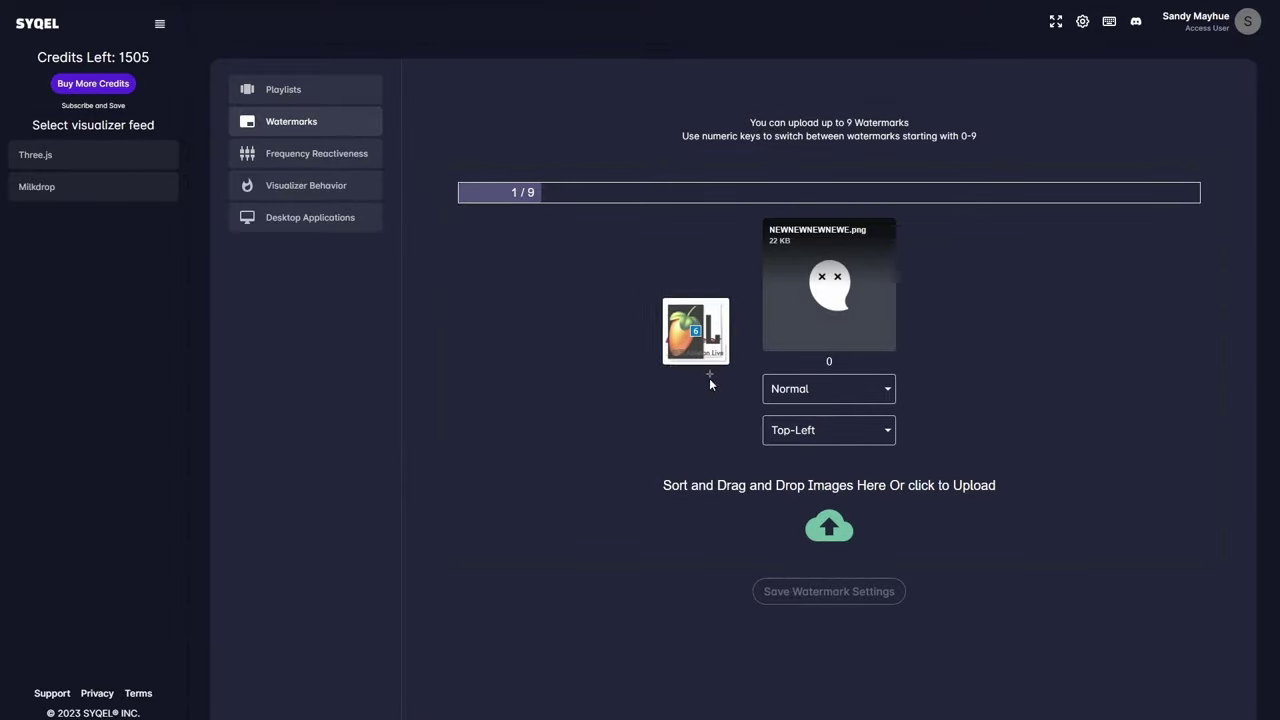
- Upload the group of logo images as additional watermarks
drag(709, 378, 832, 500)
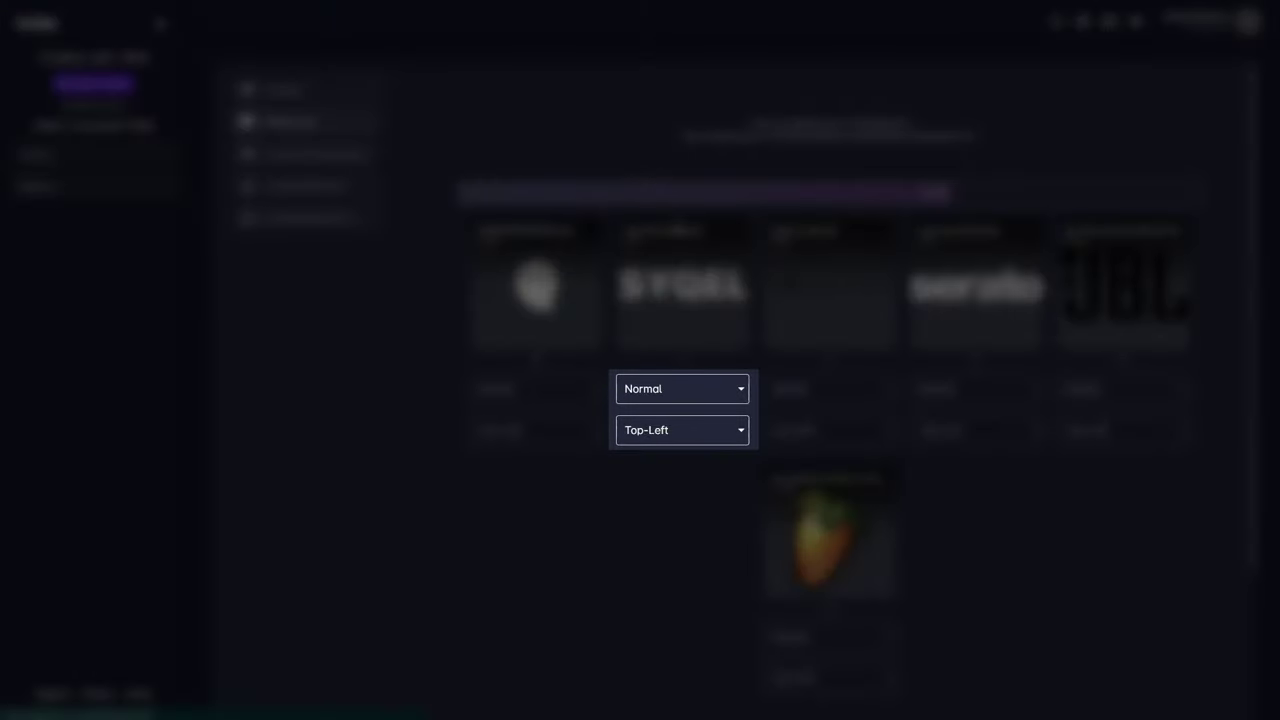
- Set the SYQEL logo watermark to Medium size and Top-Center position, and save the watermark settings
click(692, 389)
click(686, 437)
click(682, 436)
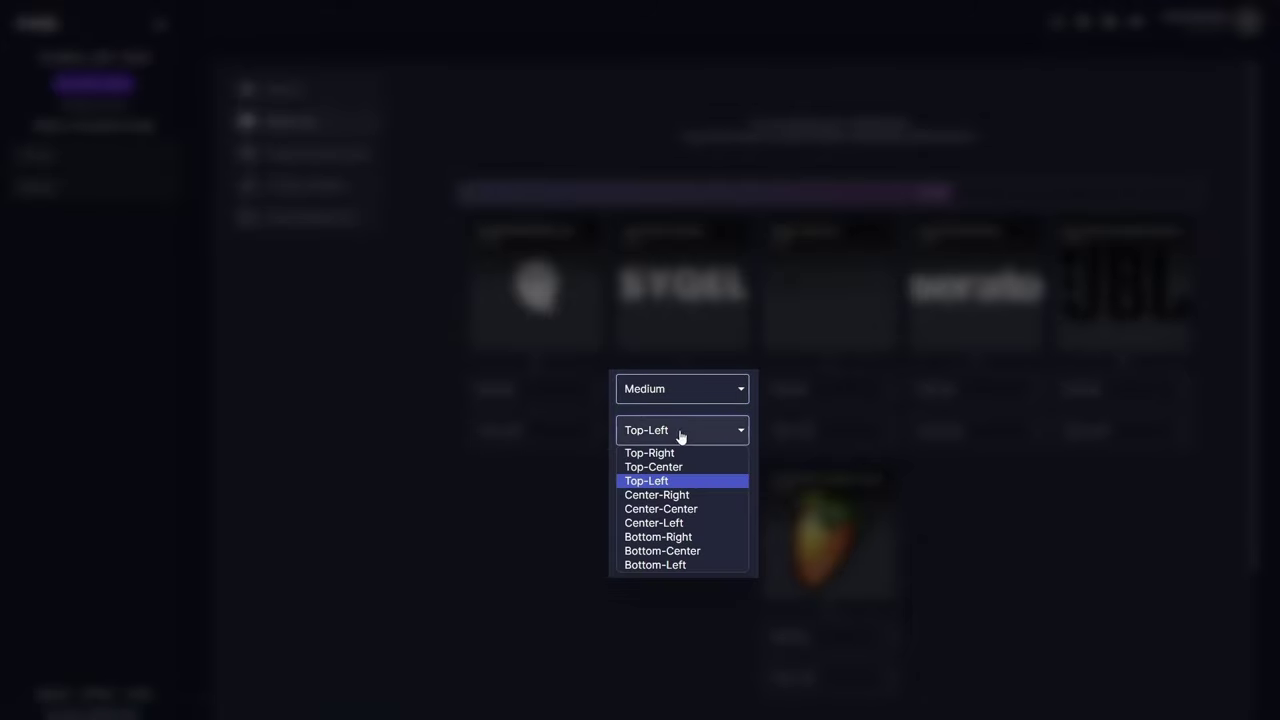
click(688, 467)
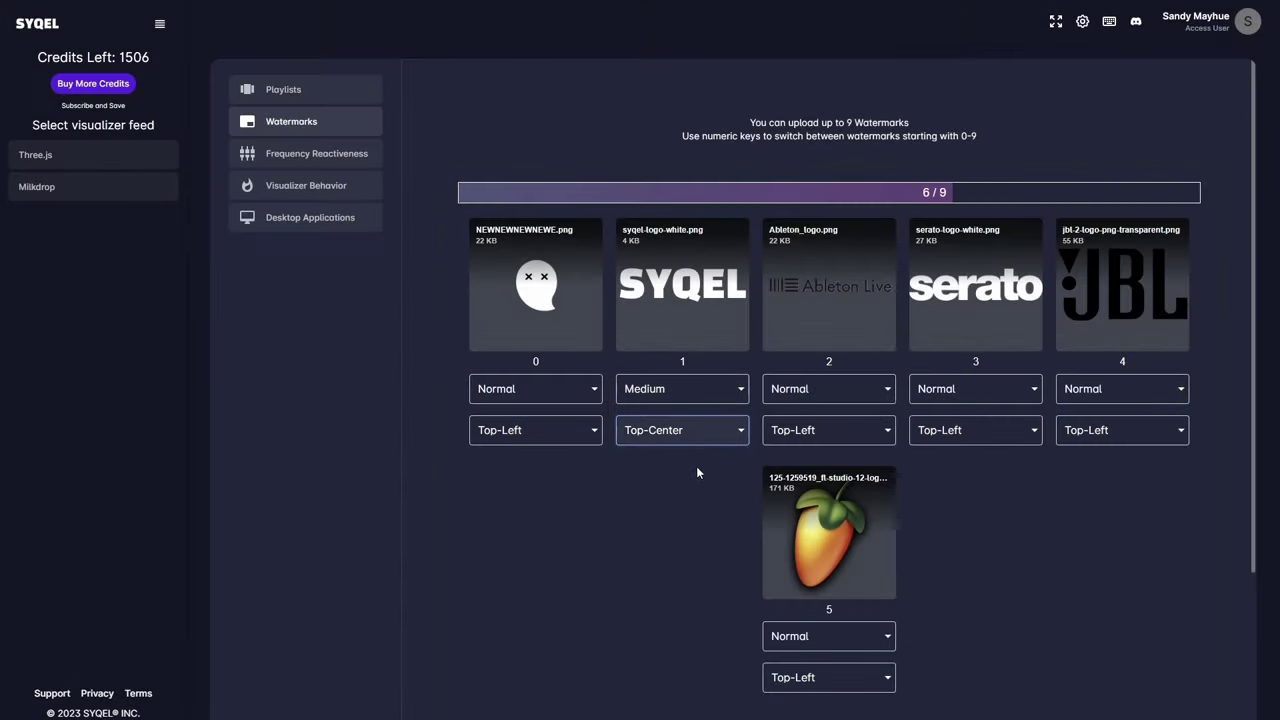
scroll(696, 466, down, 2)
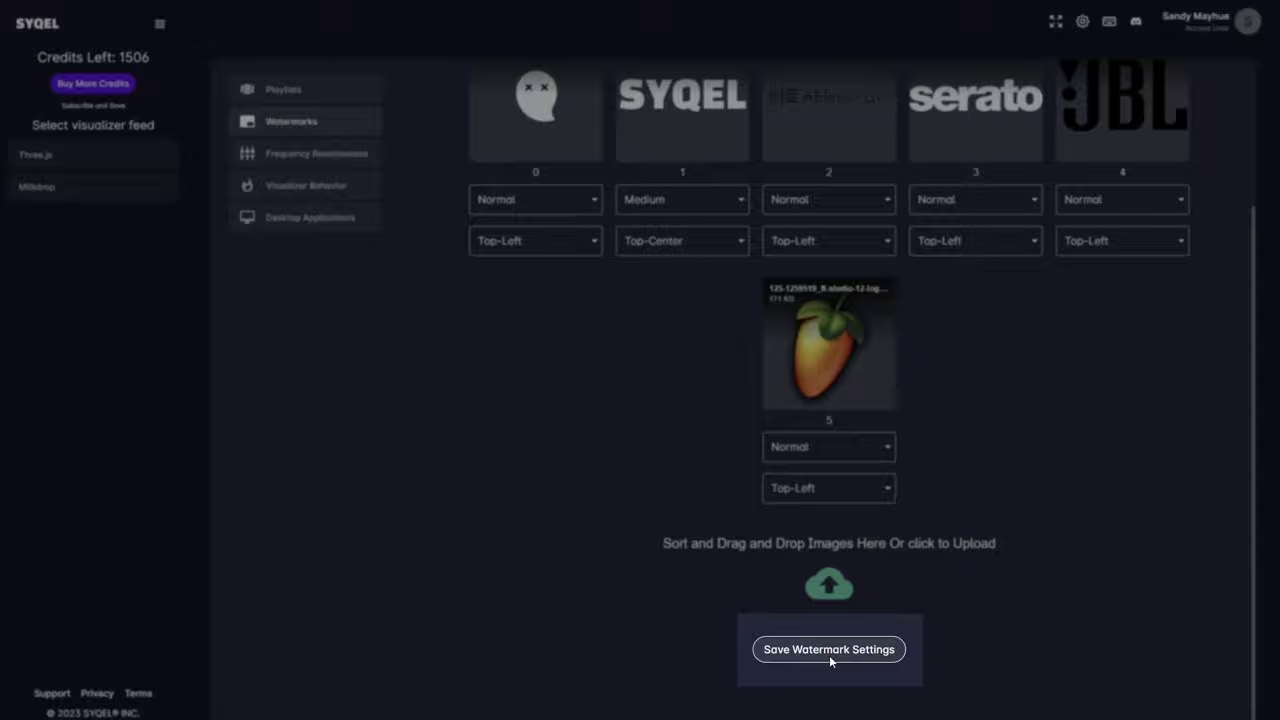
click(829, 655)
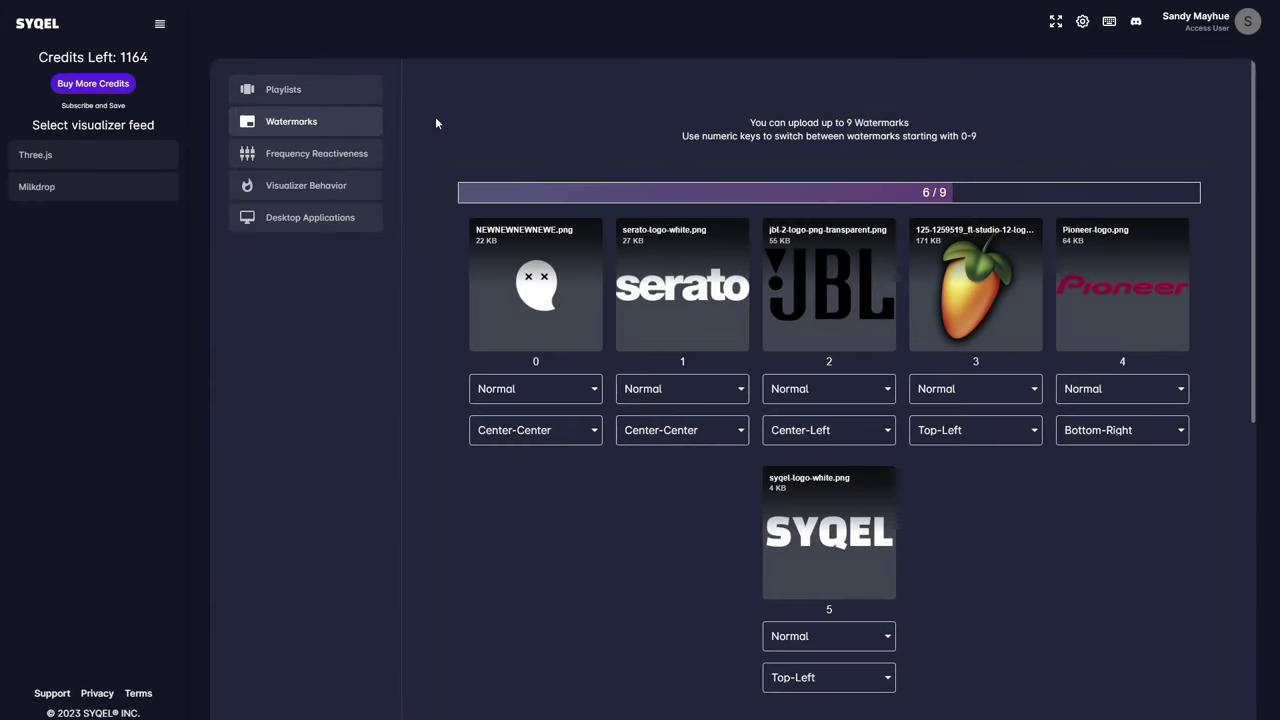
- In the frequency reactiveness settings, set Low Gain to -10, Mid Gain to -10 and High Gain to 10
click(328, 157)
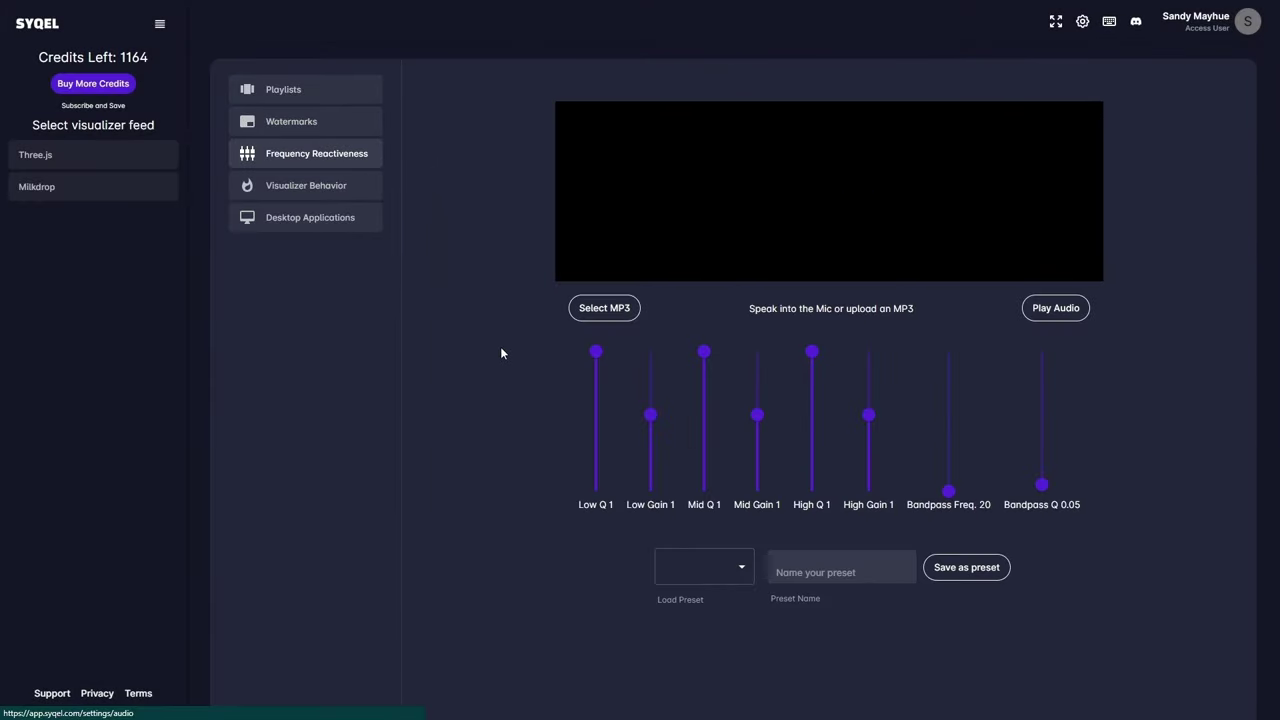
click(650, 415)
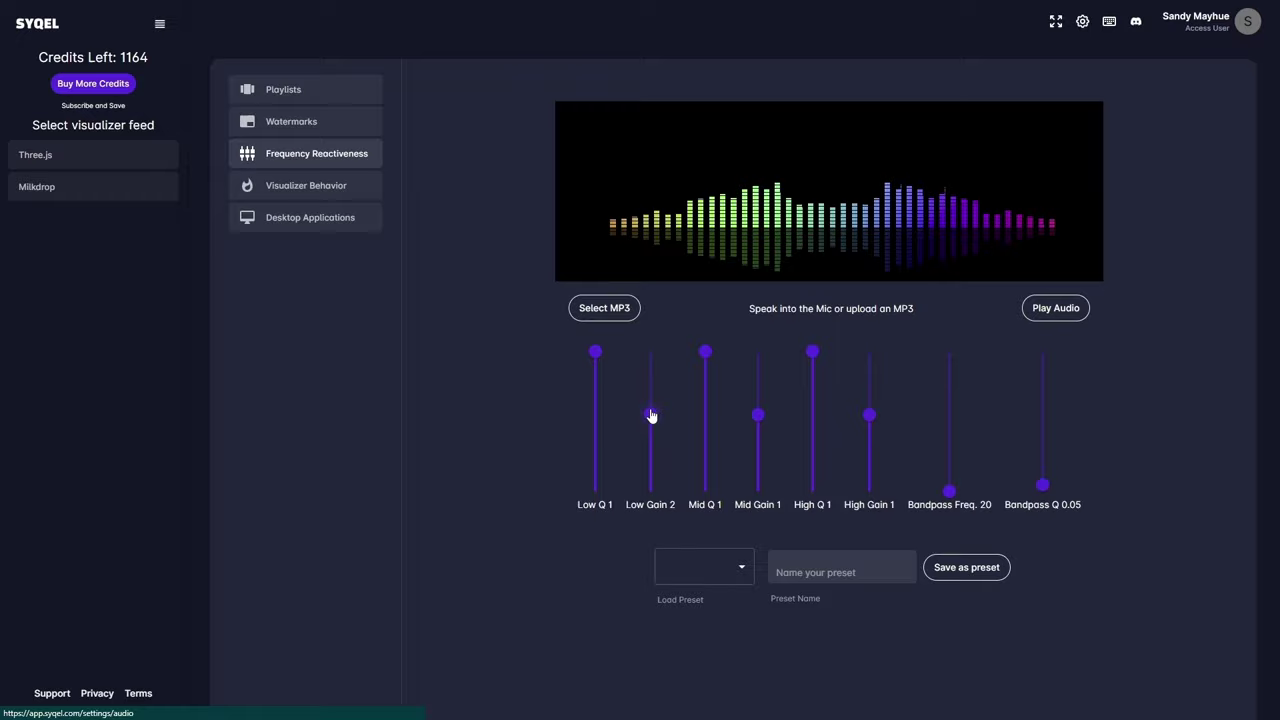
drag(650, 415, 650, 490)
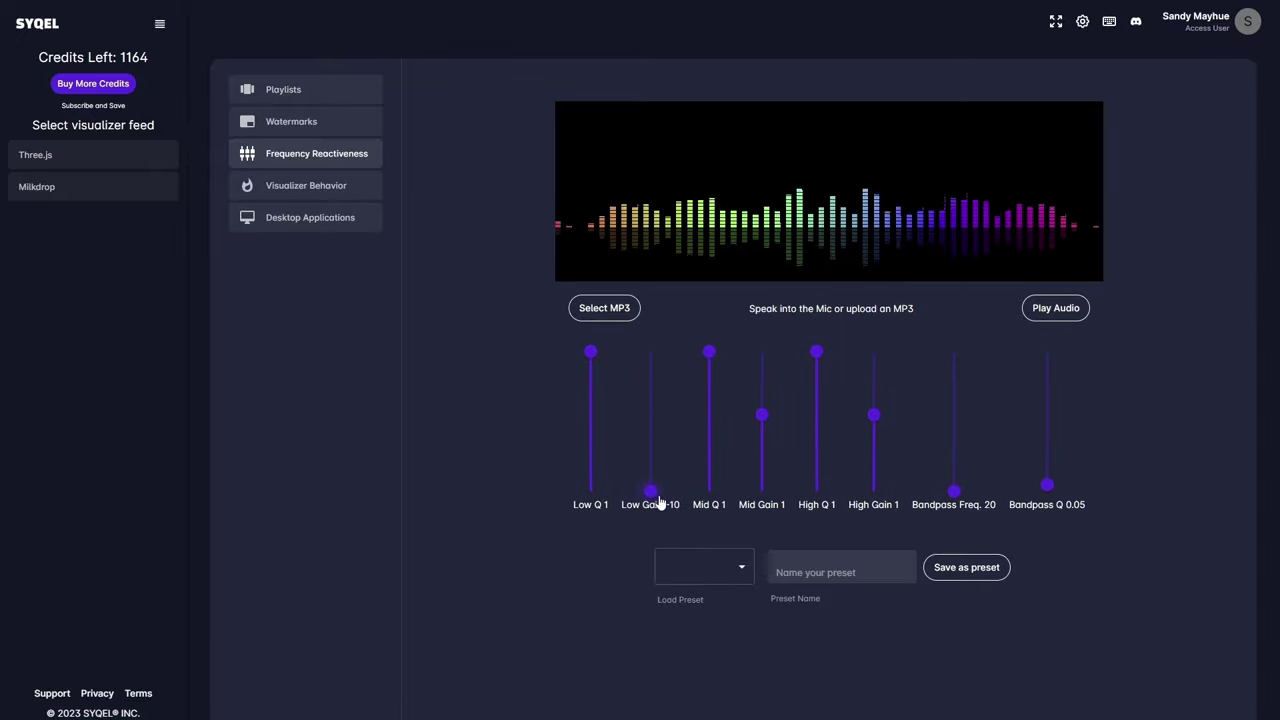
drag(762, 436, 762, 490)
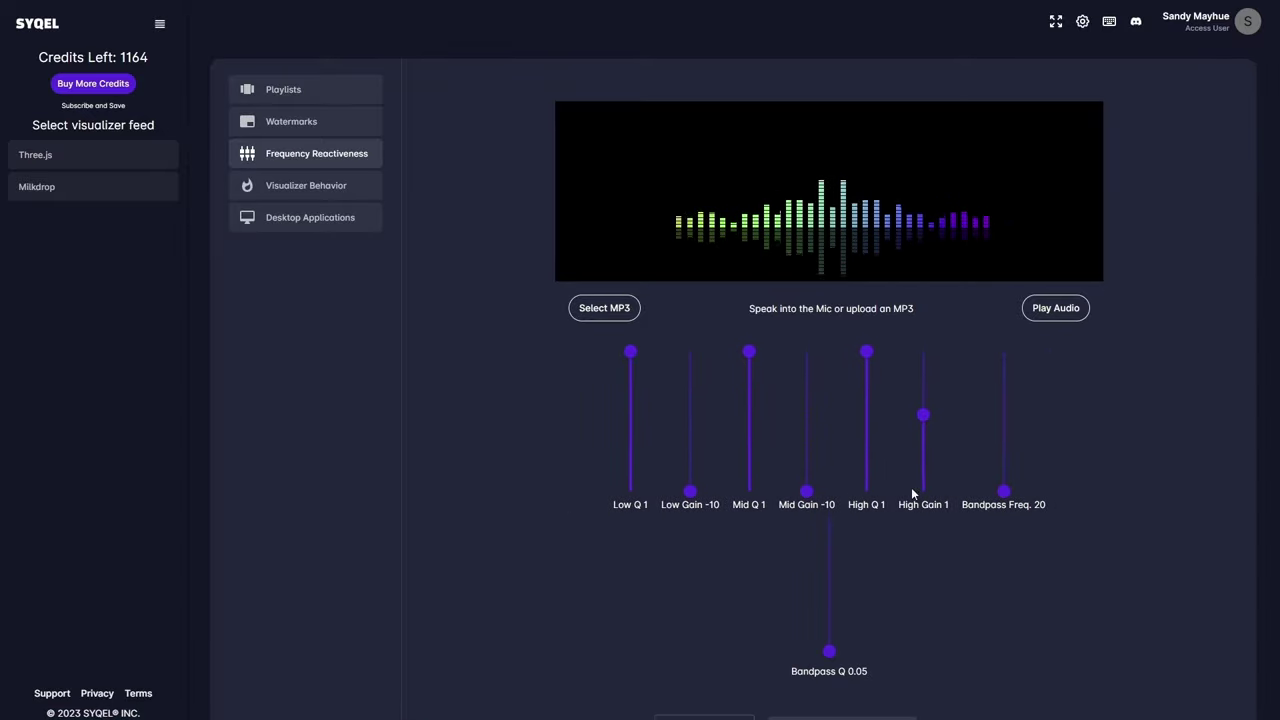
drag(925, 421, 927, 355)
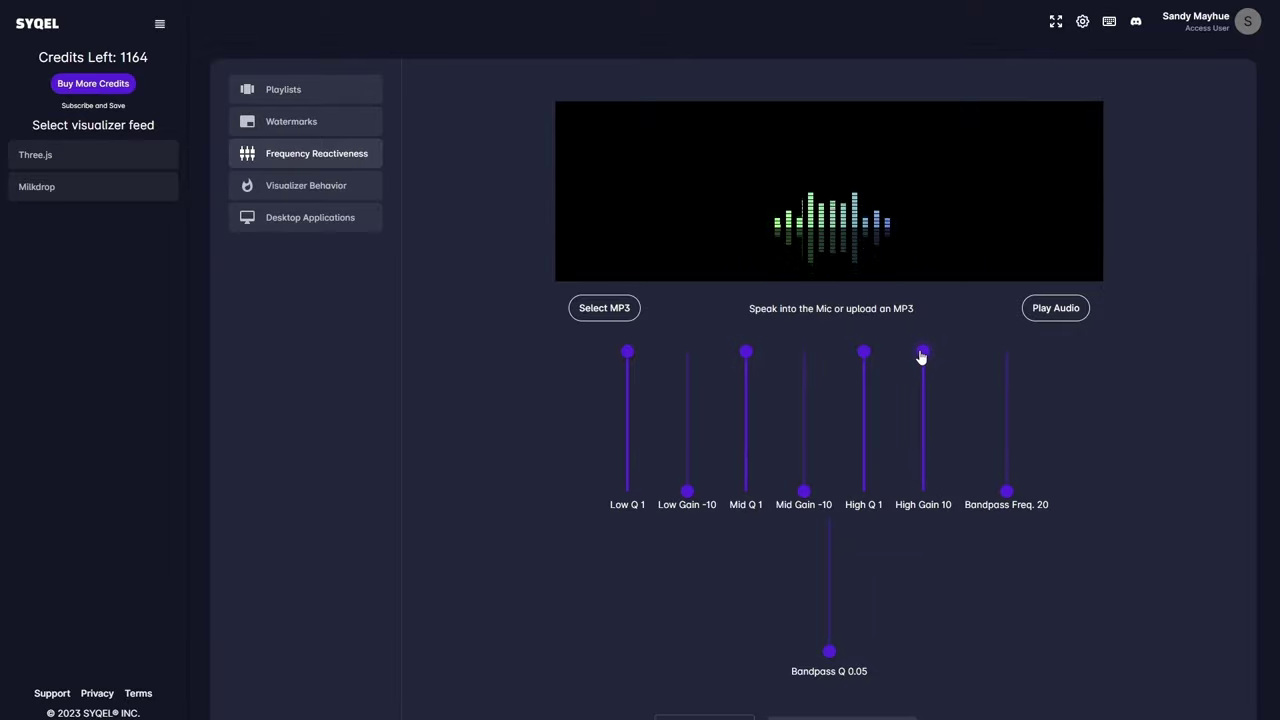
- Play Unreleased Demos Vol. 4 Full.wav to preview how the spectrum reacts to the frequency settings
click(1055, 310)
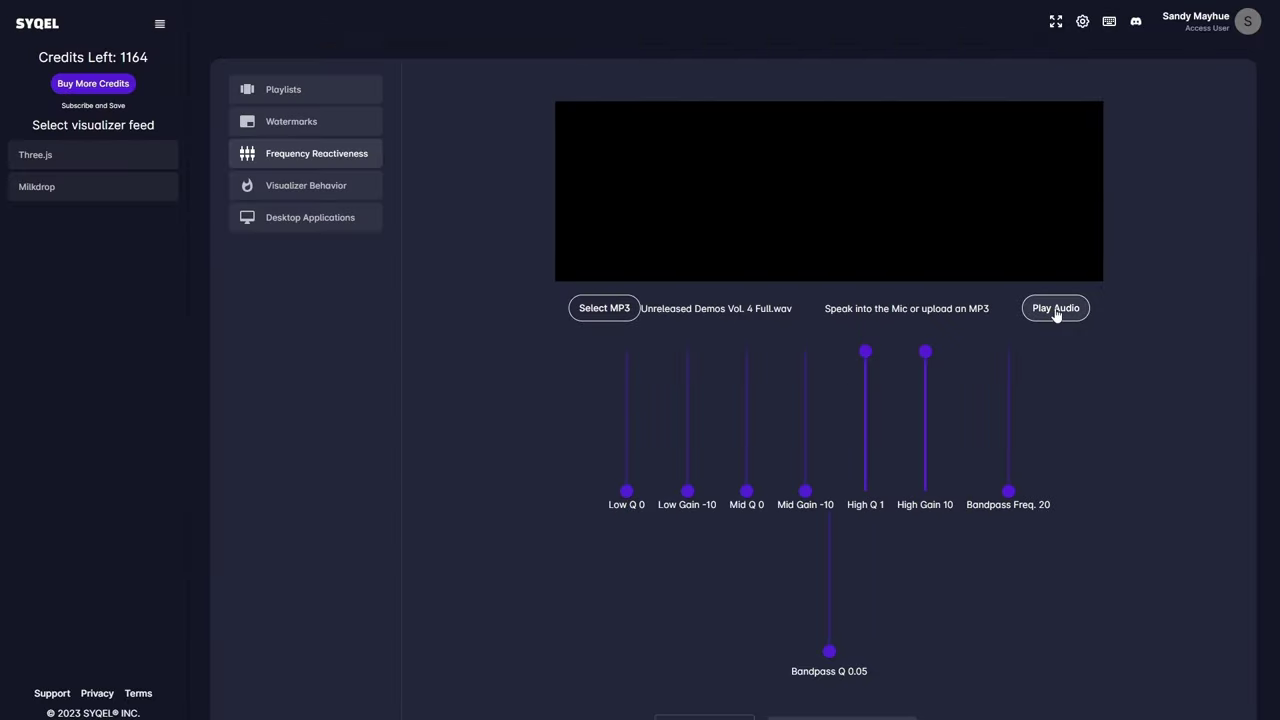
click(1056, 309)
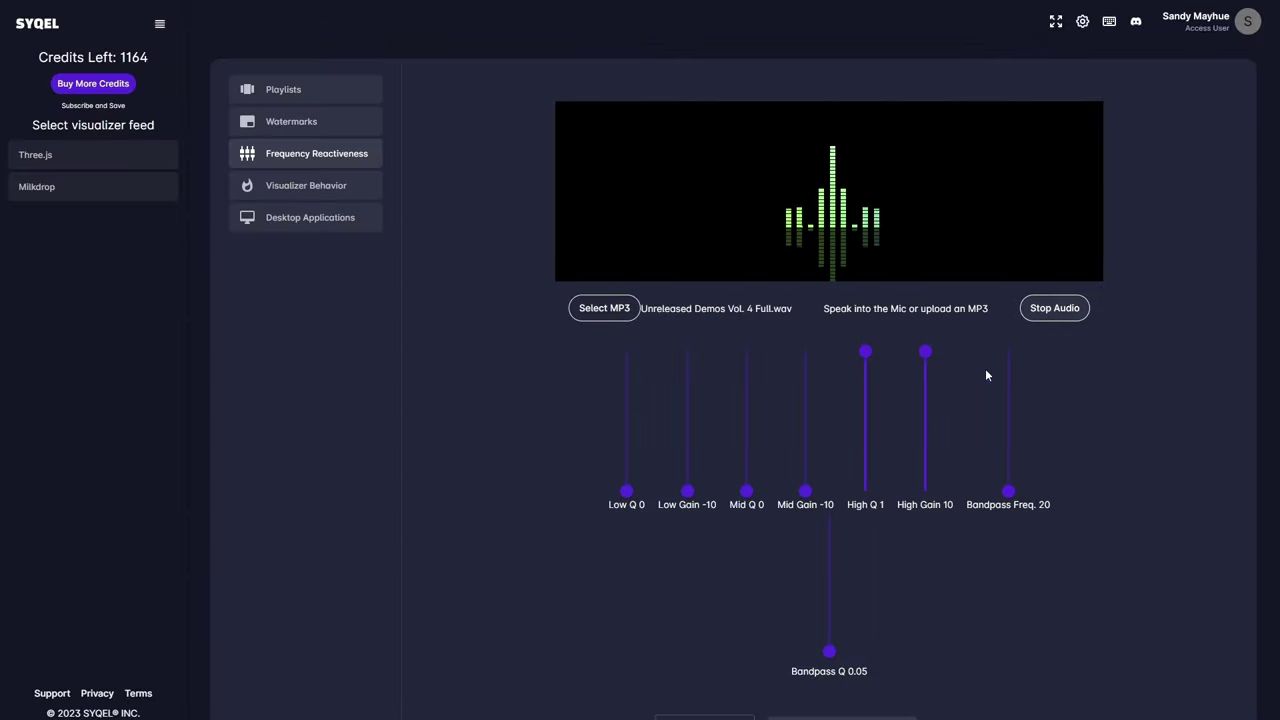
mouse_move(926, 352)
mouse_down()
mouse_move(917, 510)
mouse_move(926, 351)
mouse_up()
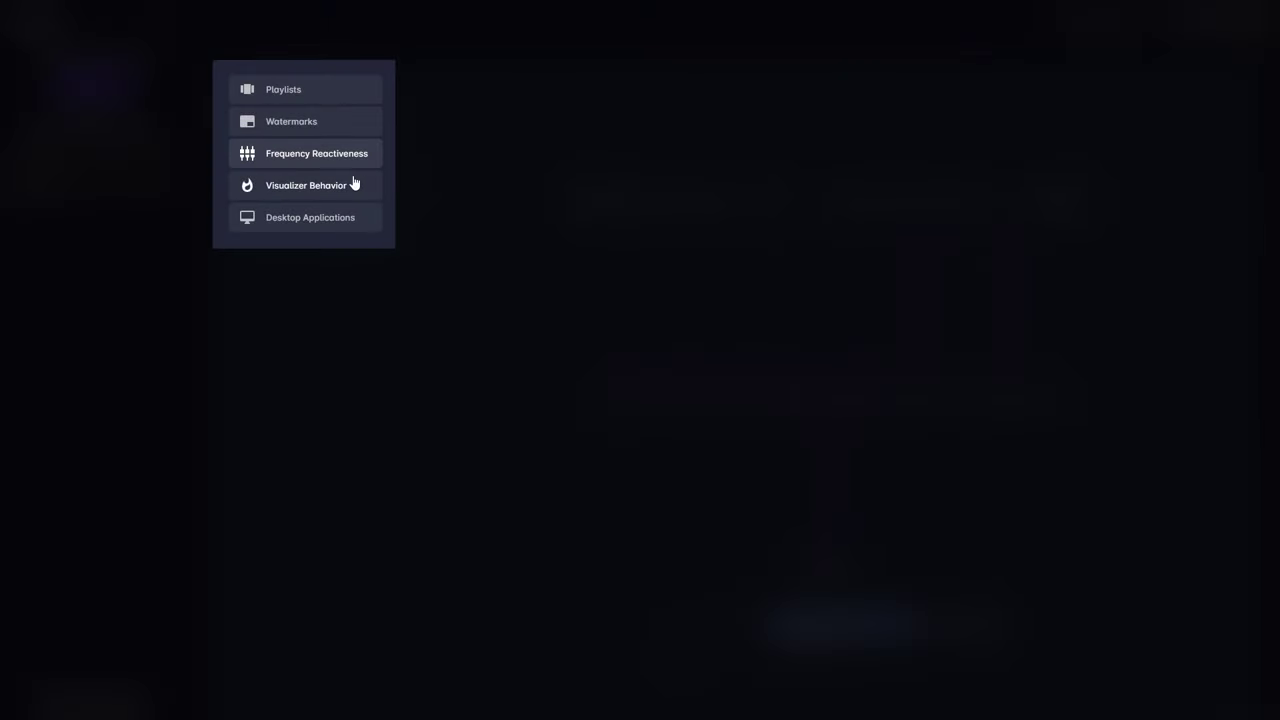
- Save the visualizer behavior with a frame rate of 60 FPS, a visual duration of 10 and a transition time of 2
click(348, 186)
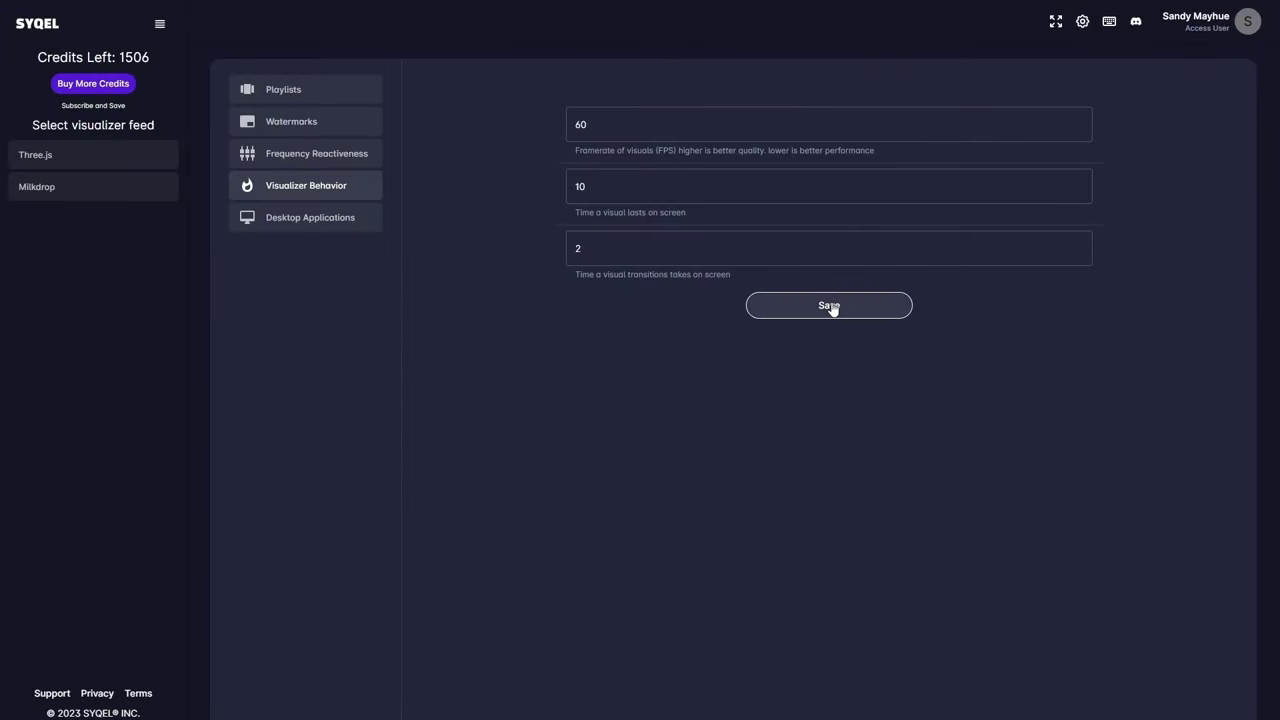
click(831, 307)
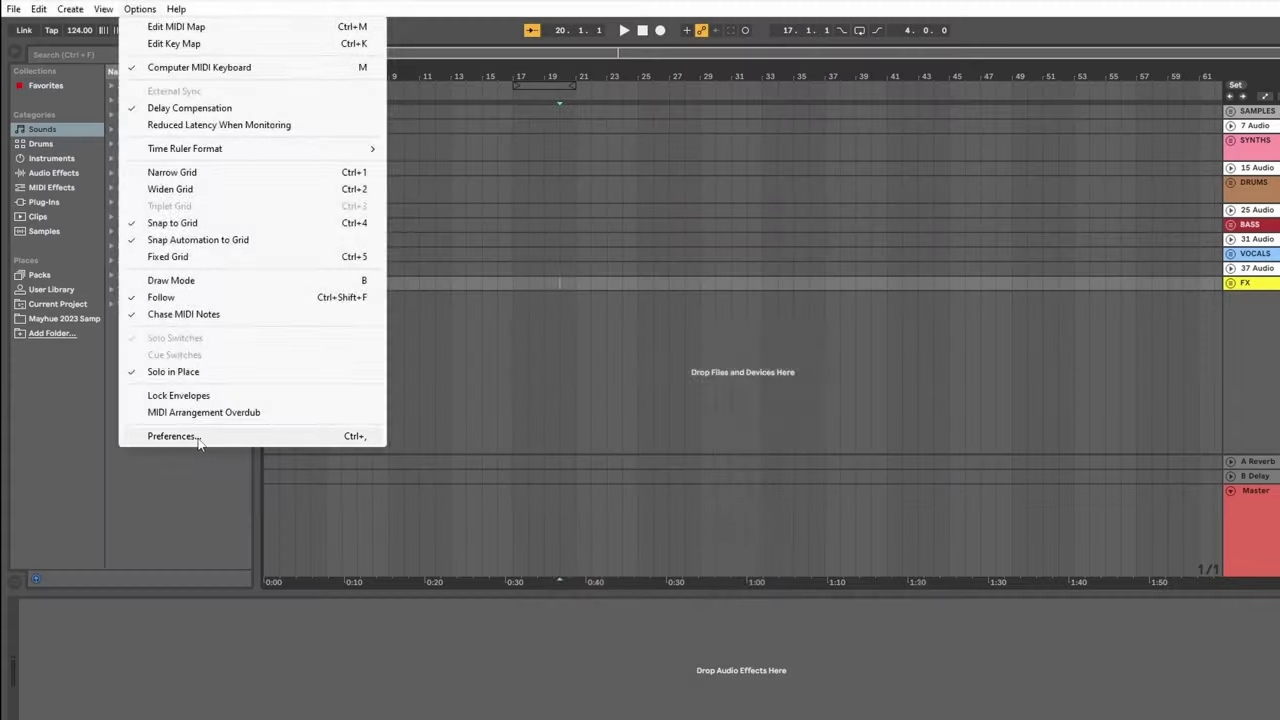
- In Ableton Live's audio preferences, set the driver type to MME/DirectX and the output device to Realtek Digital Output (Realtek(R) Audio) DX
click(175, 436)
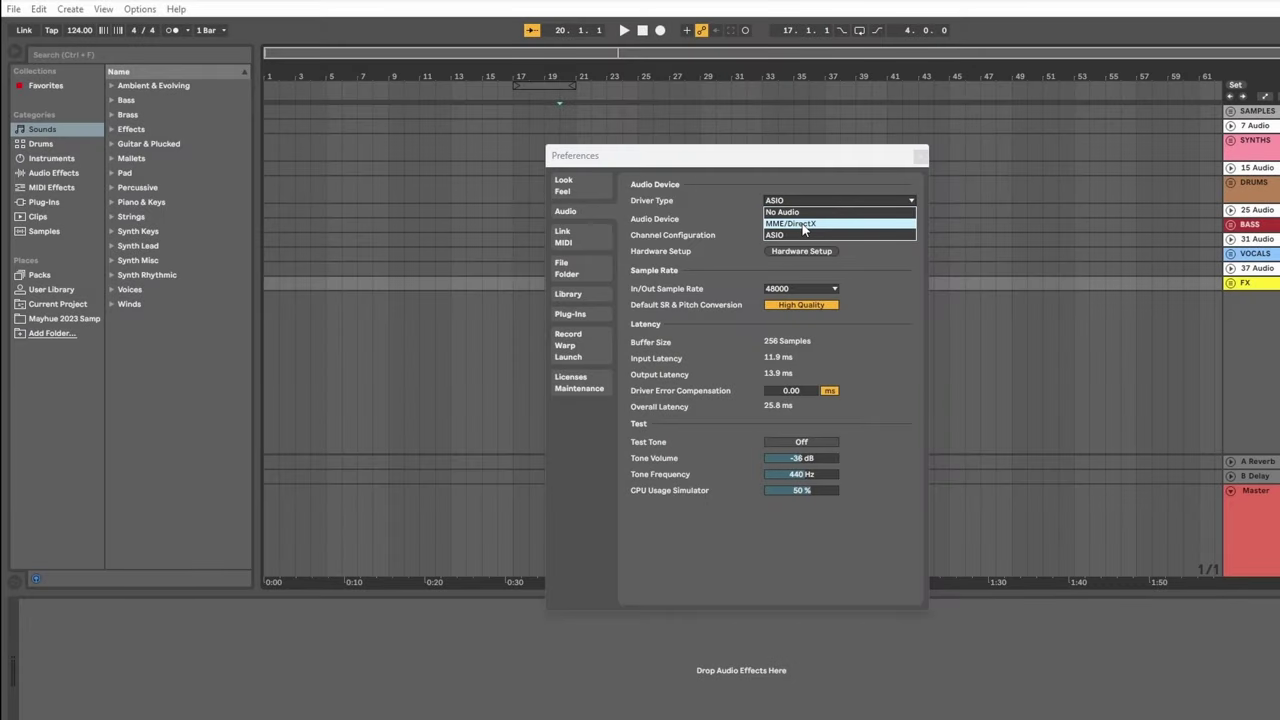
click(803, 225)
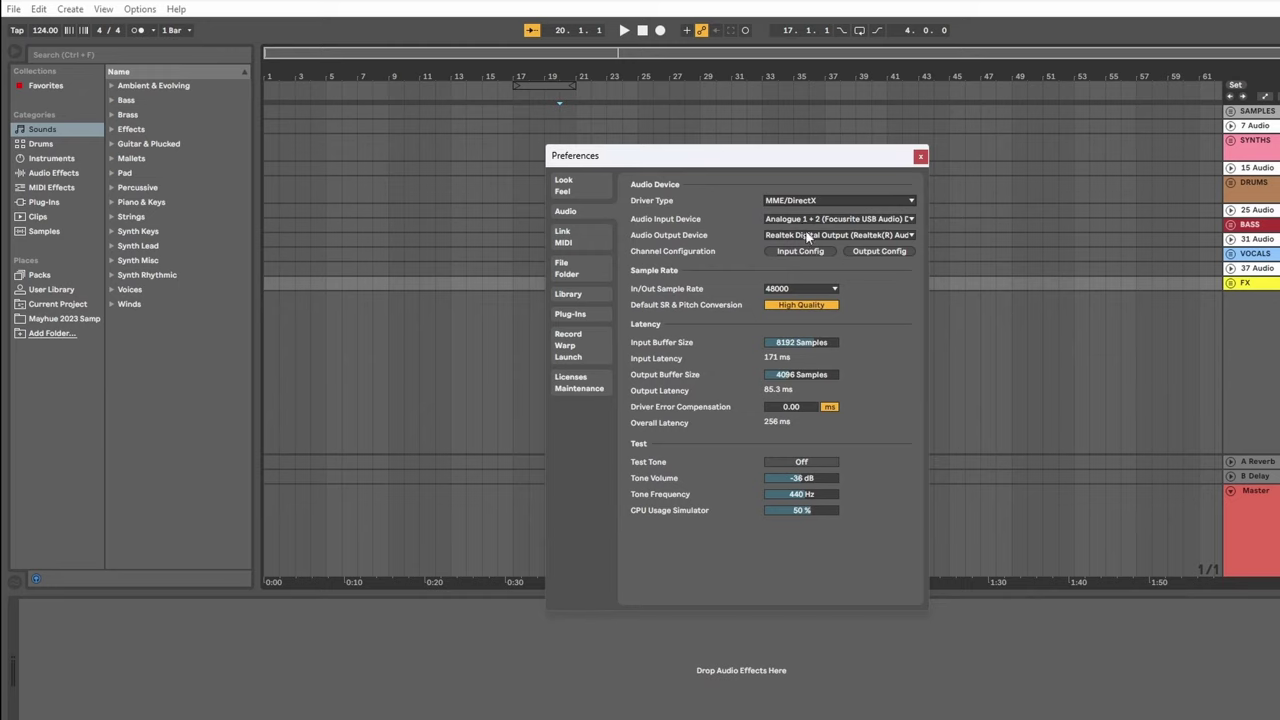
click(808, 236)
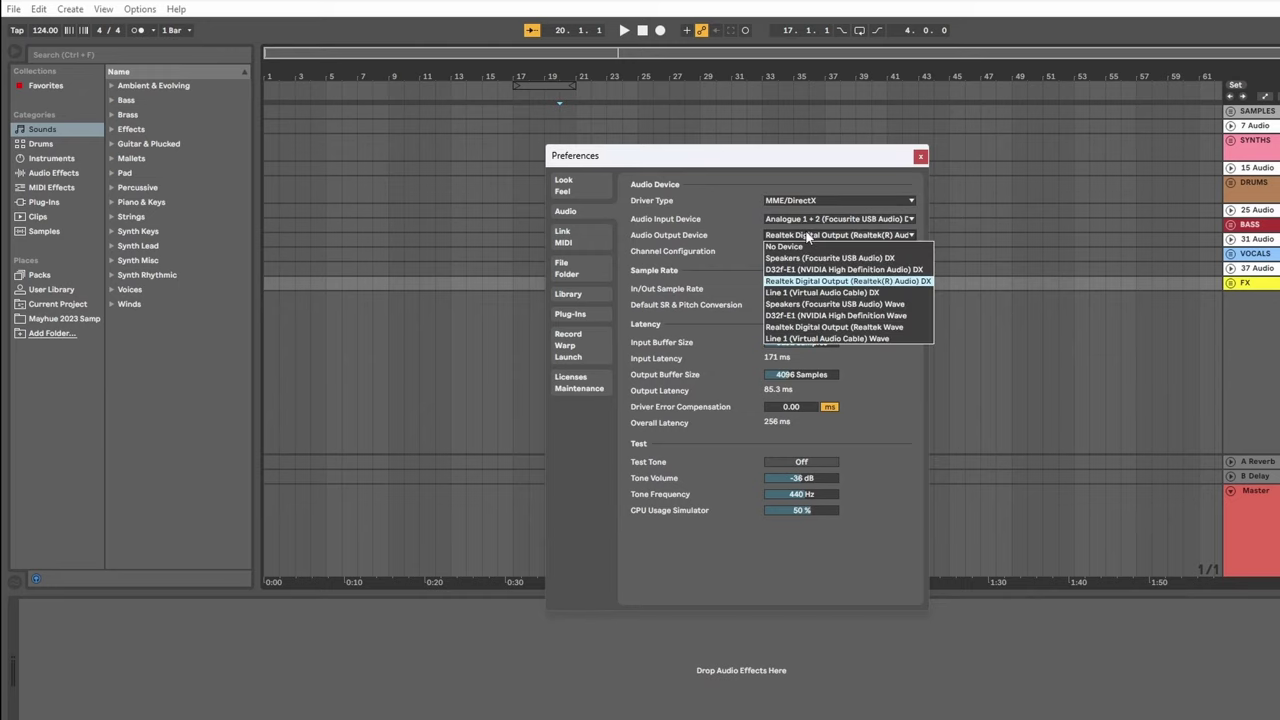
click(818, 282)
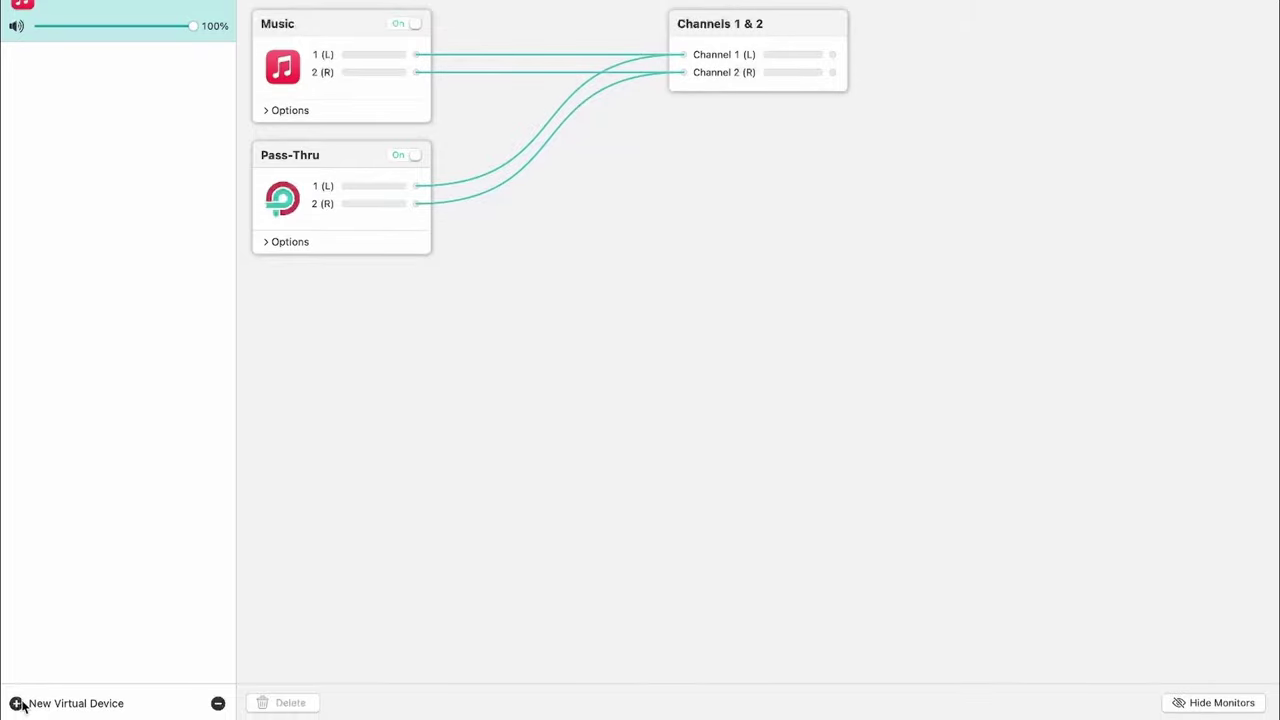
- Switch to Loopback and create a new virtual audio device
click(16, 703)
click(131, 8)
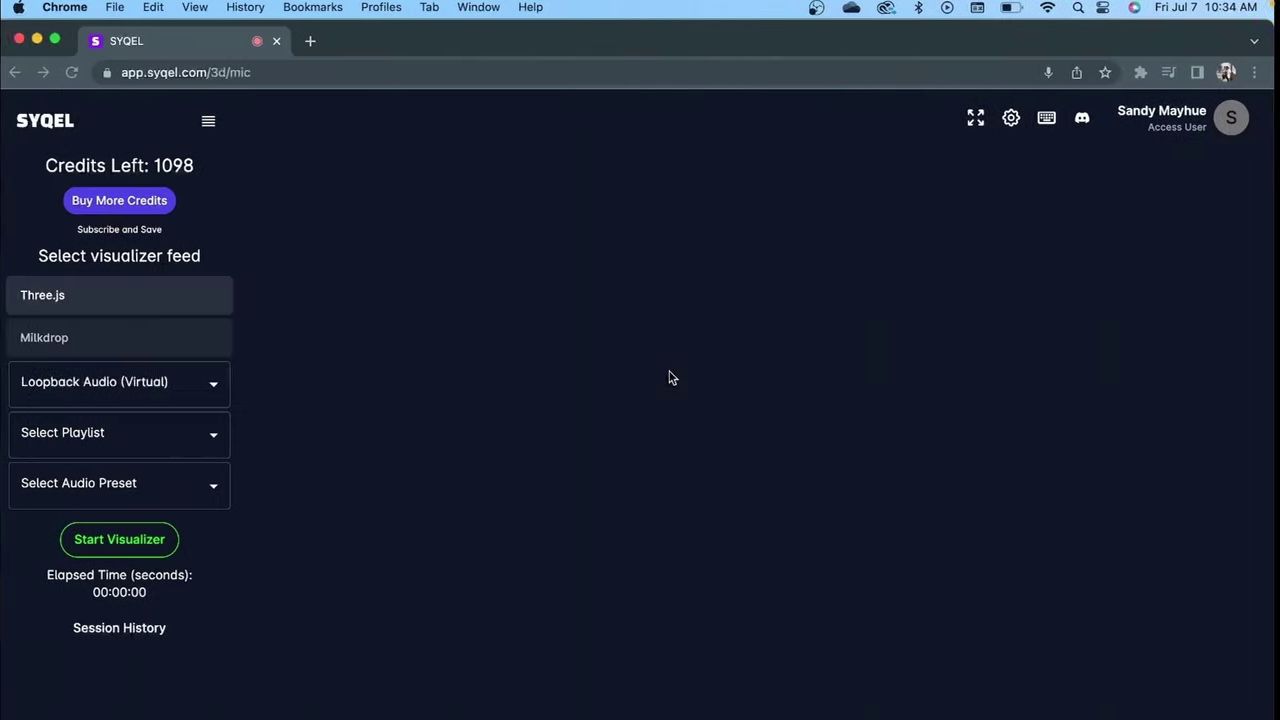
- Switch to SYQEL, open the audio input choices, and start the Three.js visualizer with the Galctic Ad playlist and B ROll 1 preset
click(148, 382)
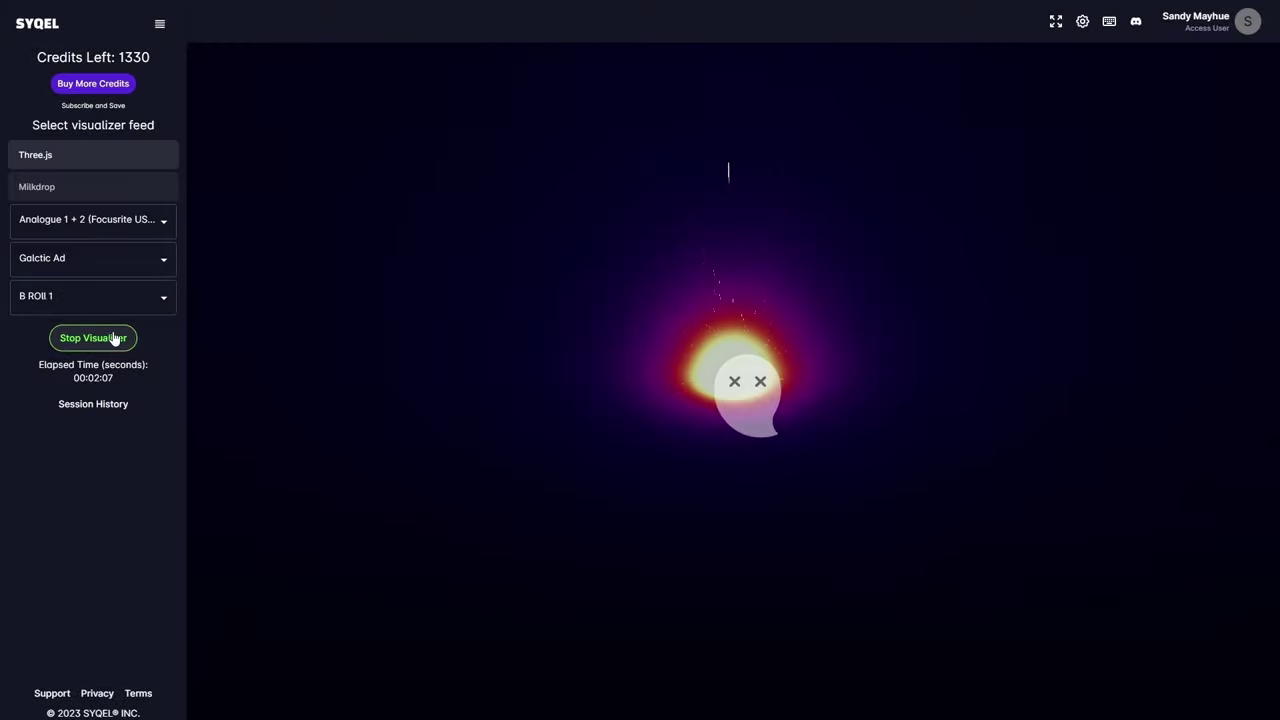
click(114, 339)
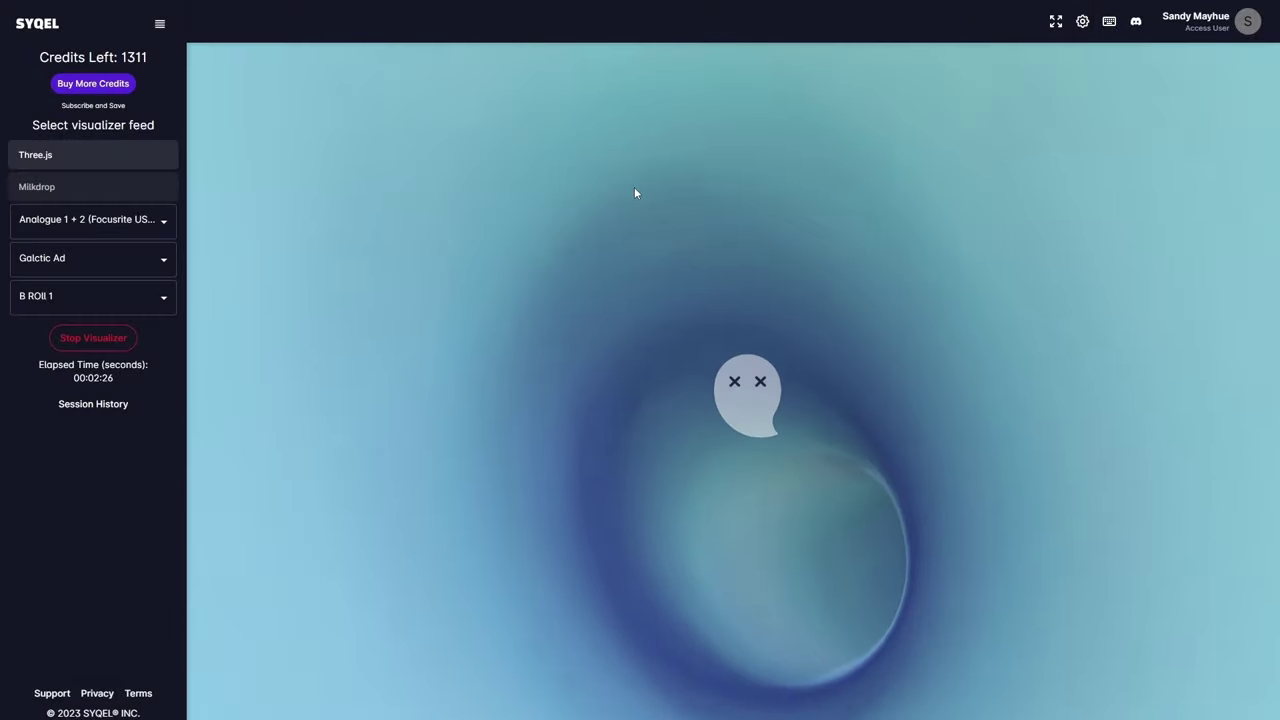
- Lock the current visual, and try skipping to the next visual and back to the previous one
key(Return)
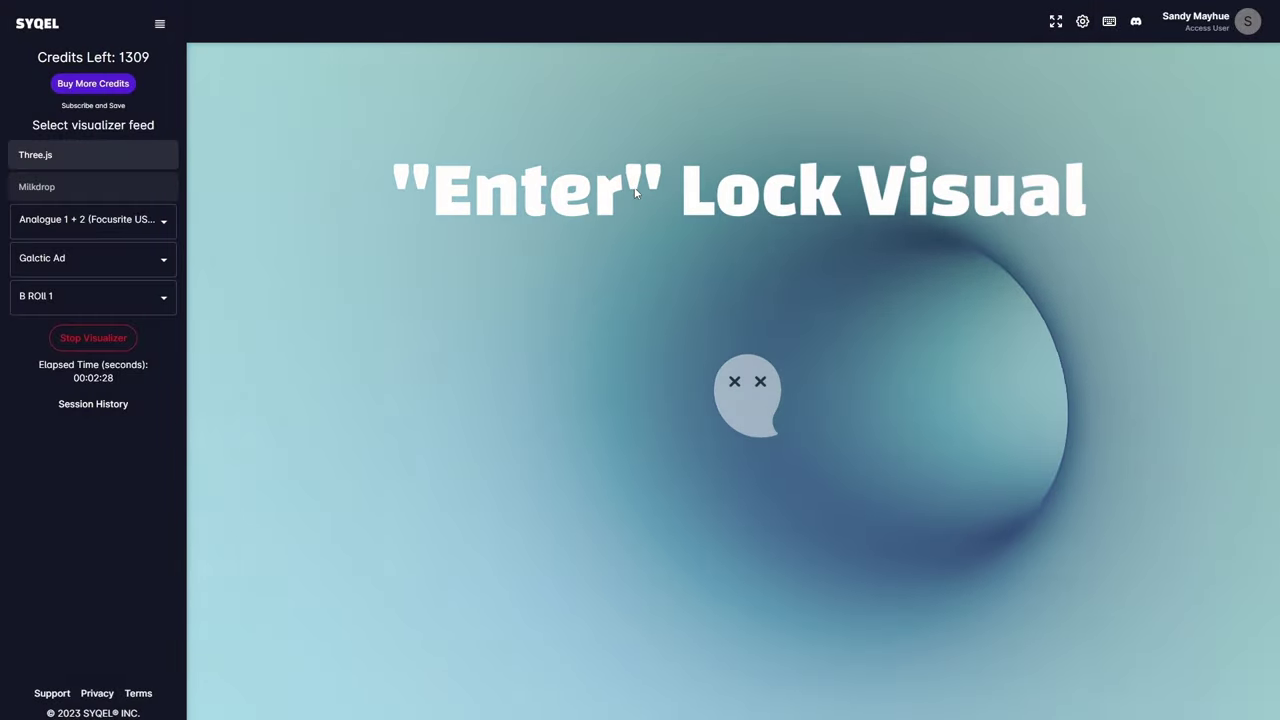
key(space)
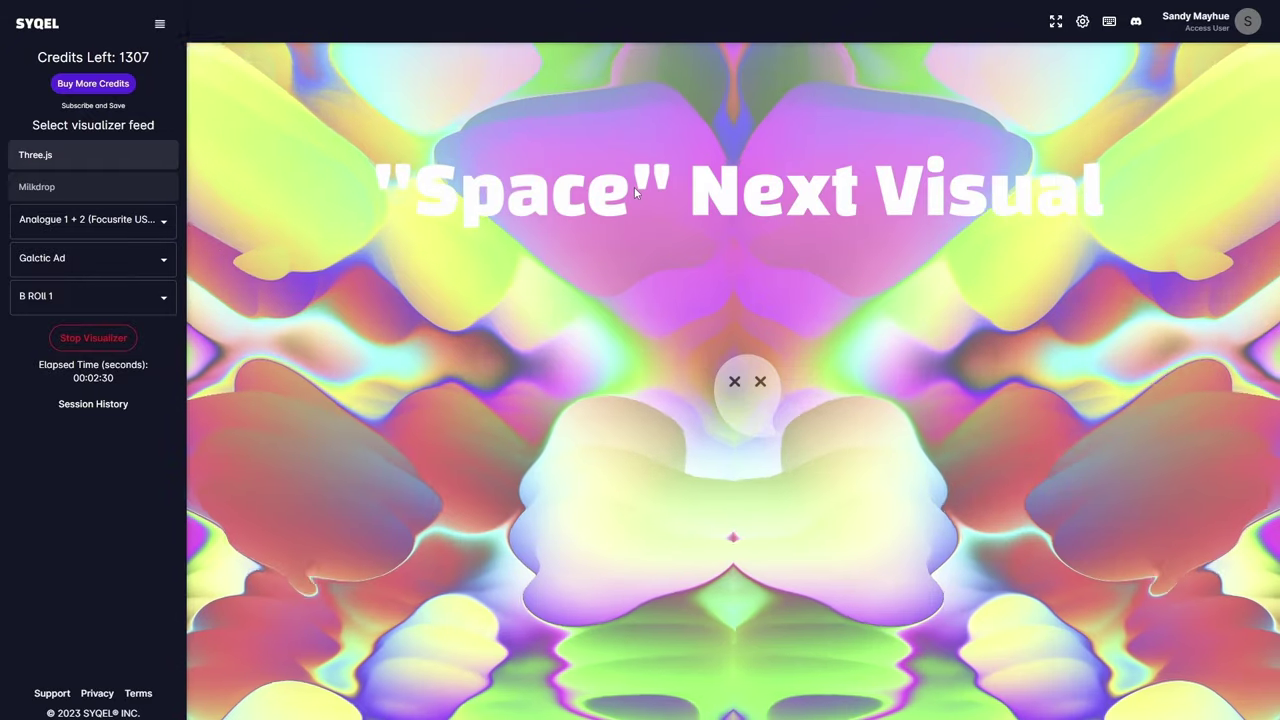
key(BackSpace)
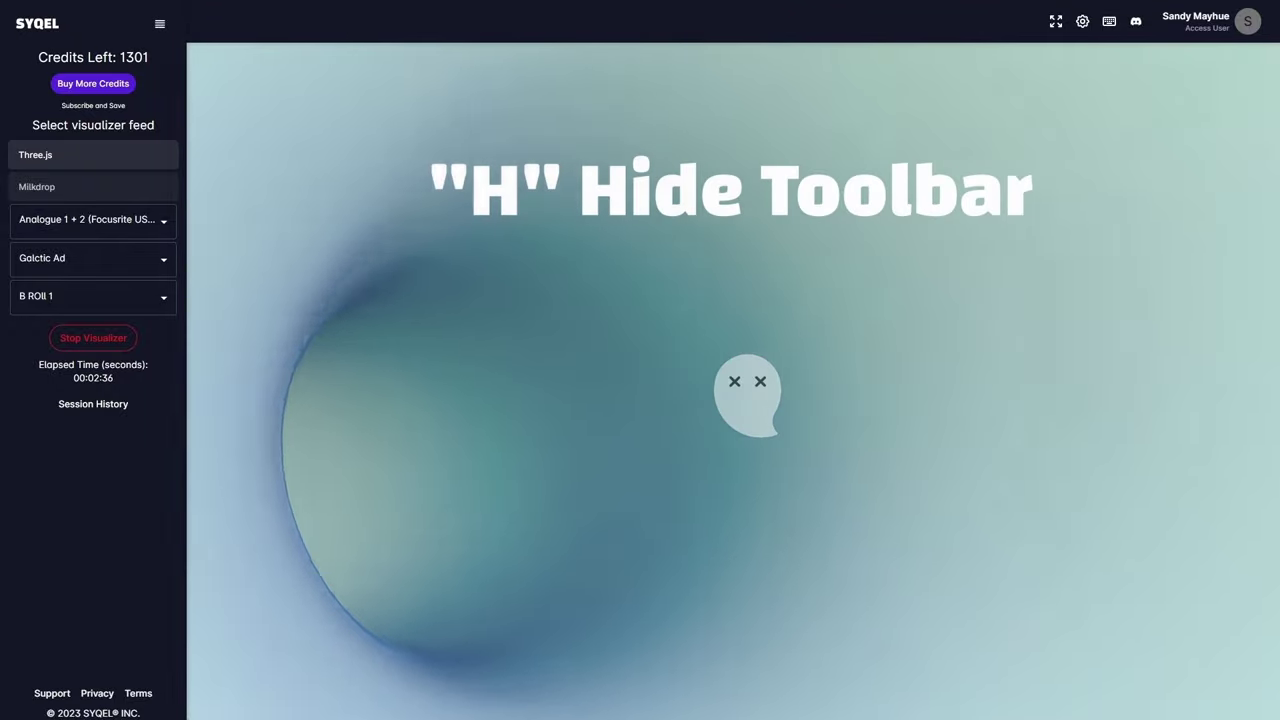
- Hide the toolbar above the running visualizer and toggle the watermarks
key(h)
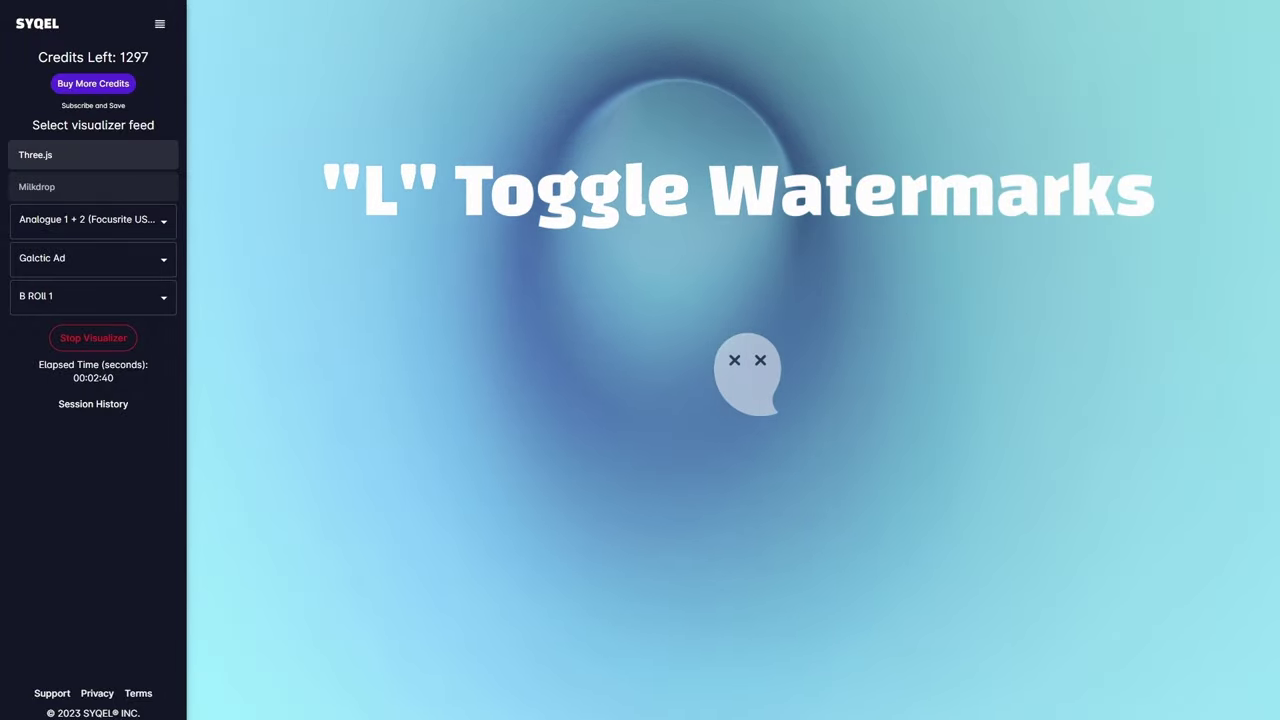
key(l)
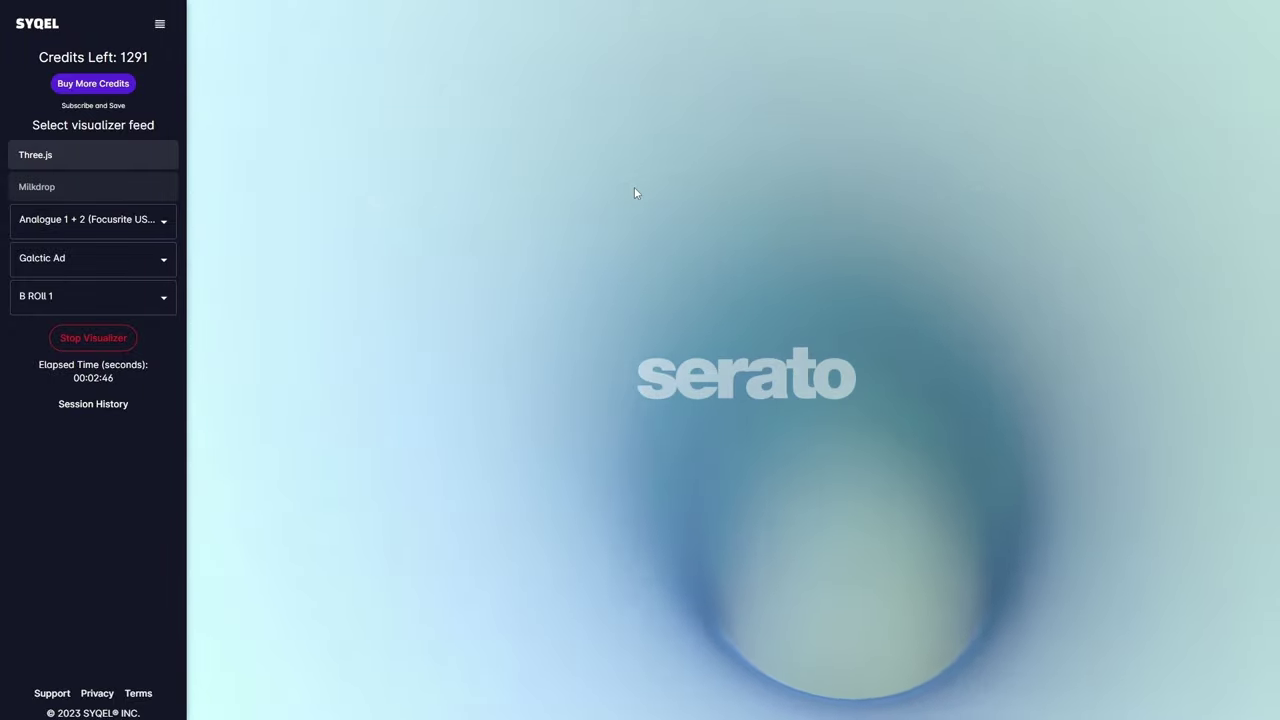
- Switch the watermark to the fruit logo, and change the running visual to the succulent flower in the Test 1 playlist
key(3)
key(4)
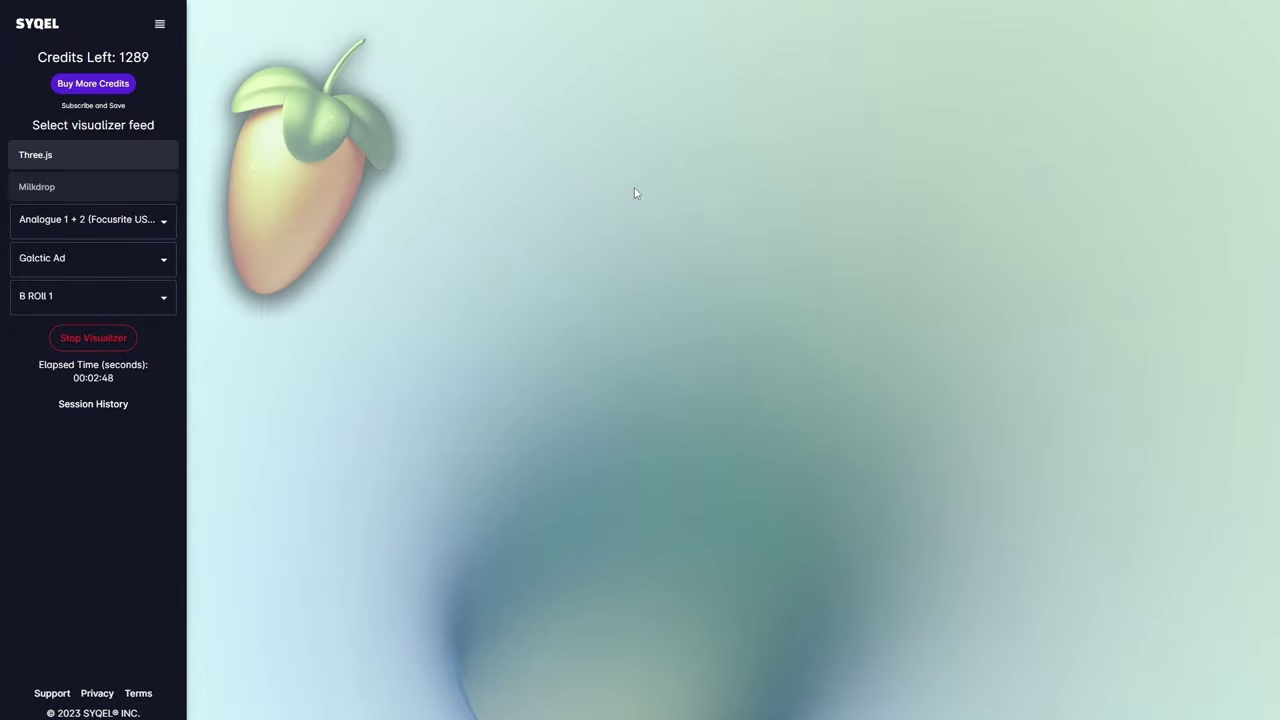
key(5)
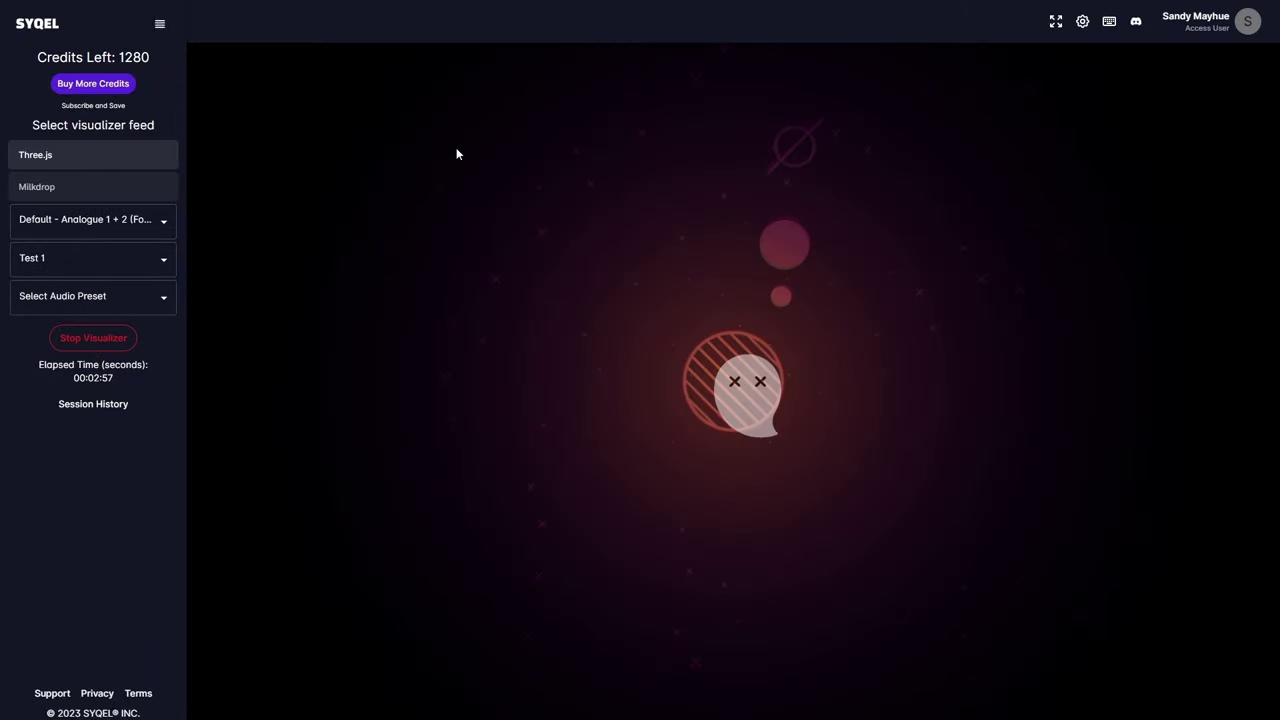
key(6)
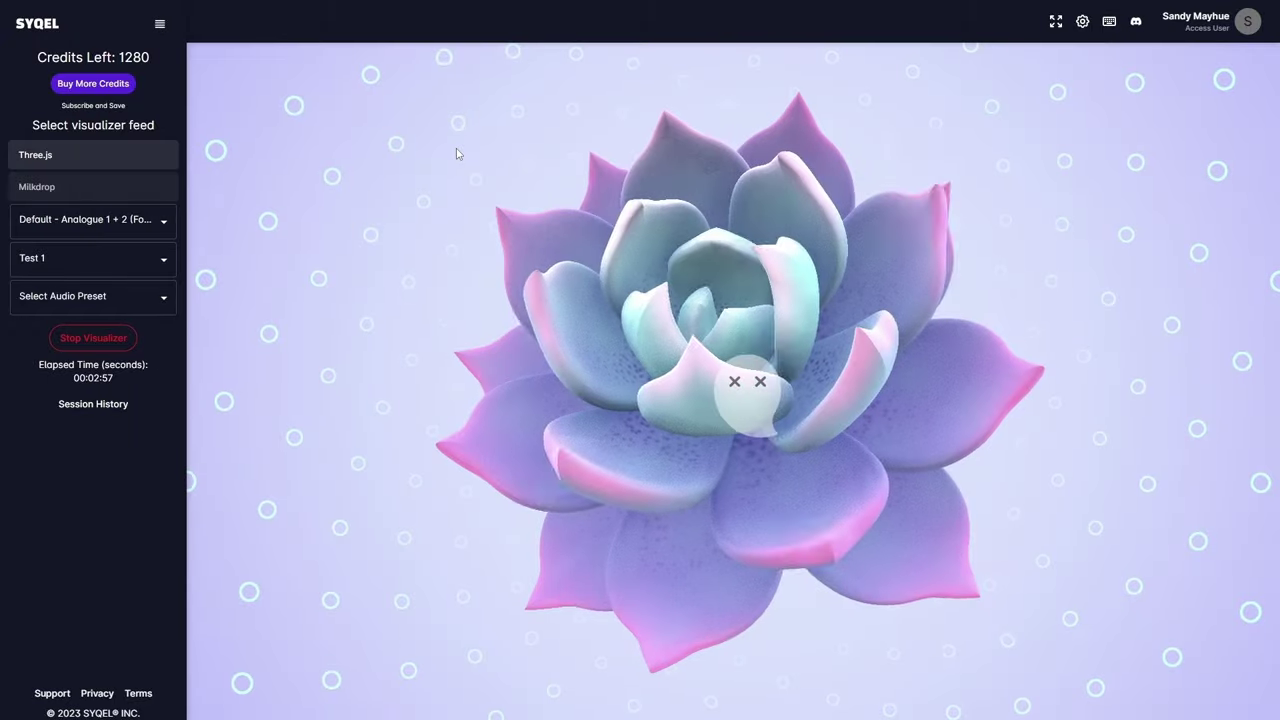